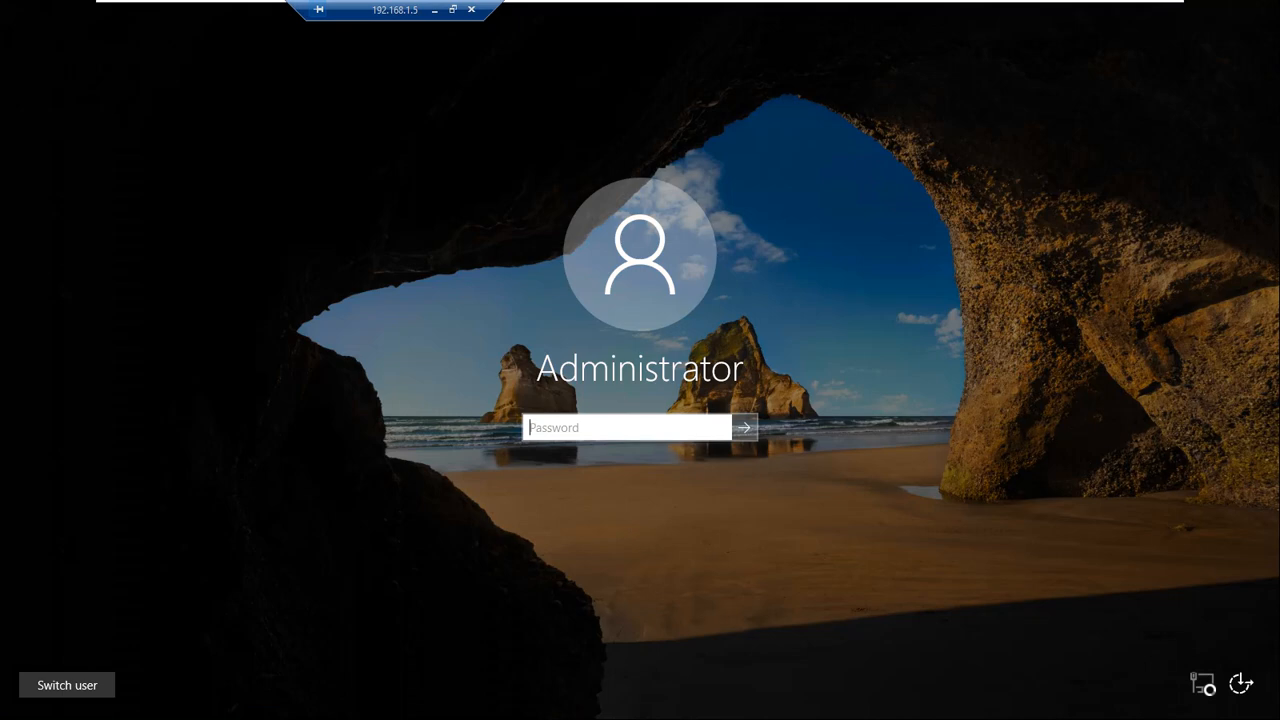
Sign in to the remote server as Administrator by entering the account password
{"action": "type", "text": "••••••••••"}
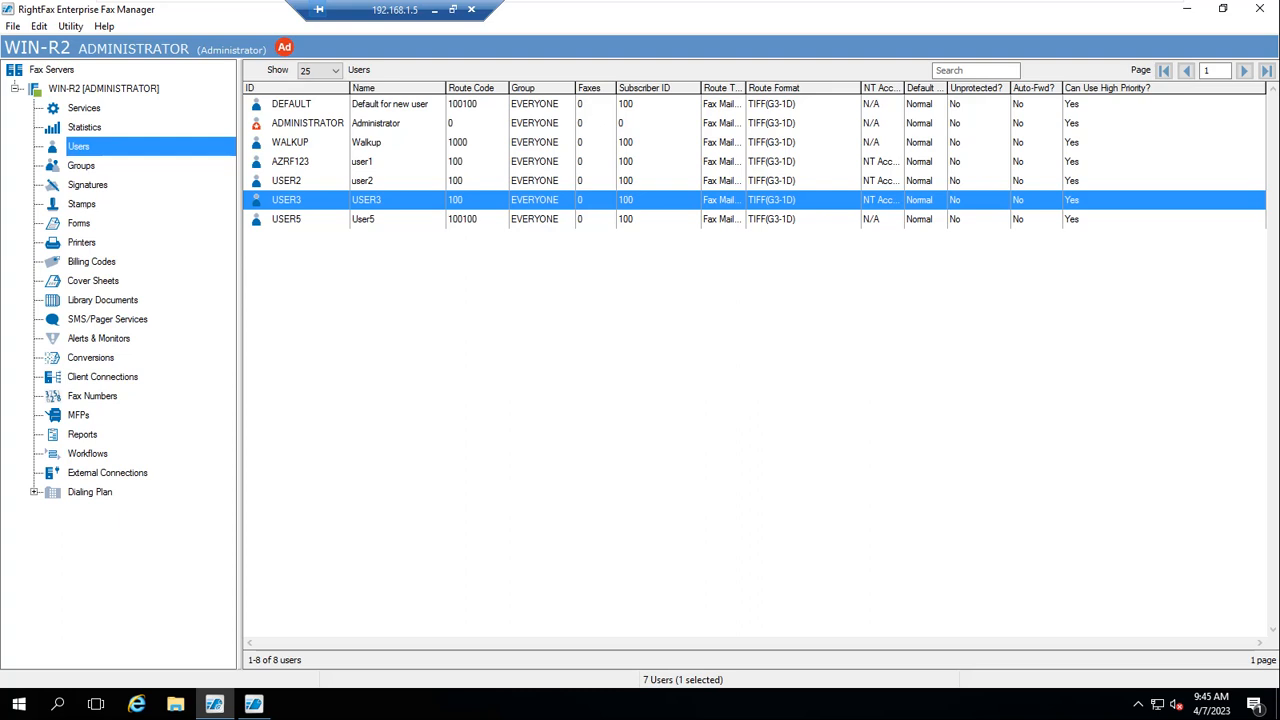
Open USER3's user settings on the Permissions tab and scroll through the client permissions list
{"action": "double_click", "coordinate": [287, 200]}
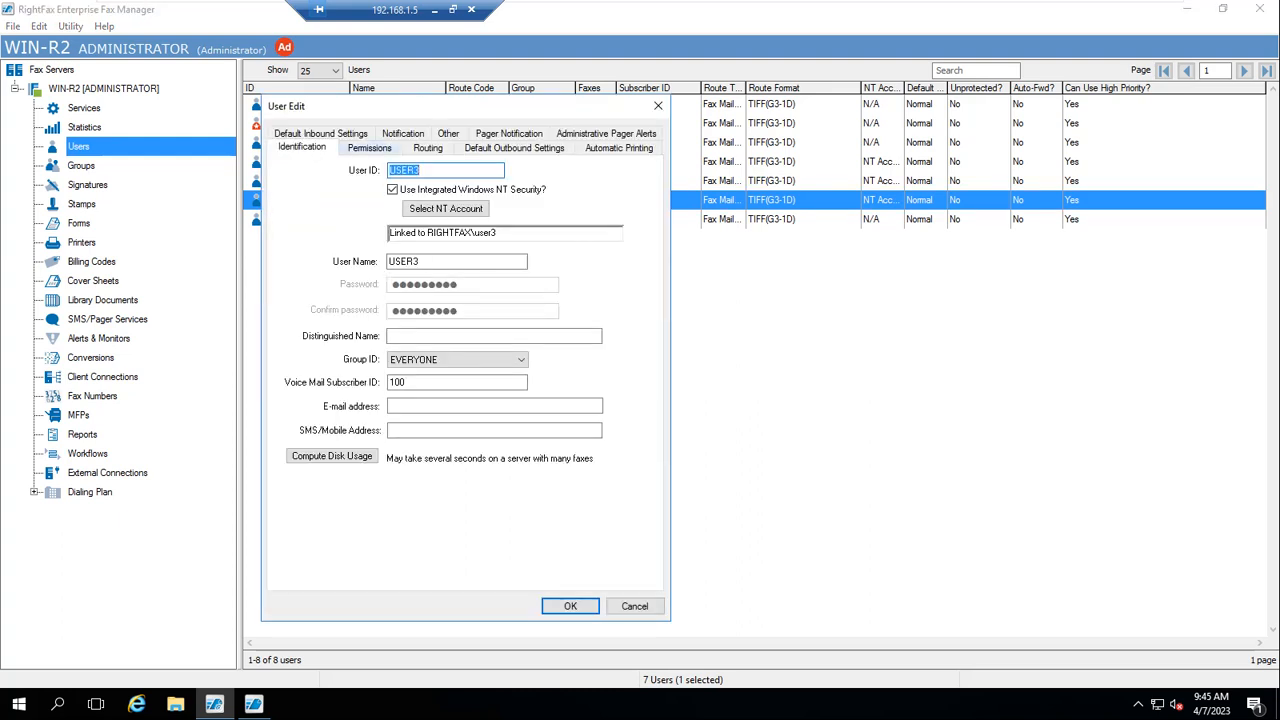
{"action": "left_click", "coordinate": [369, 147]}
{"action": "left_click_drag", "start_coordinate": [400, 106], "coordinate": [390, 98]}
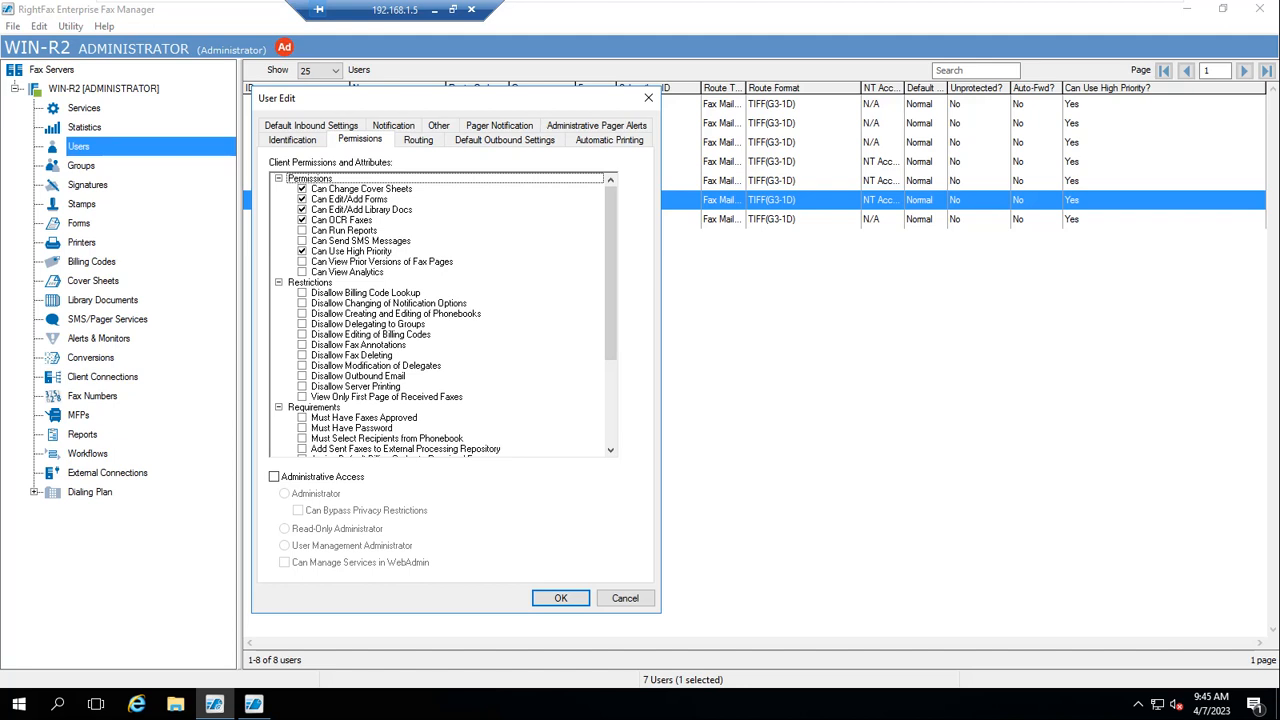
{"action": "left_click_drag", "start_coordinate": [611, 270], "coordinate": [611, 353]}
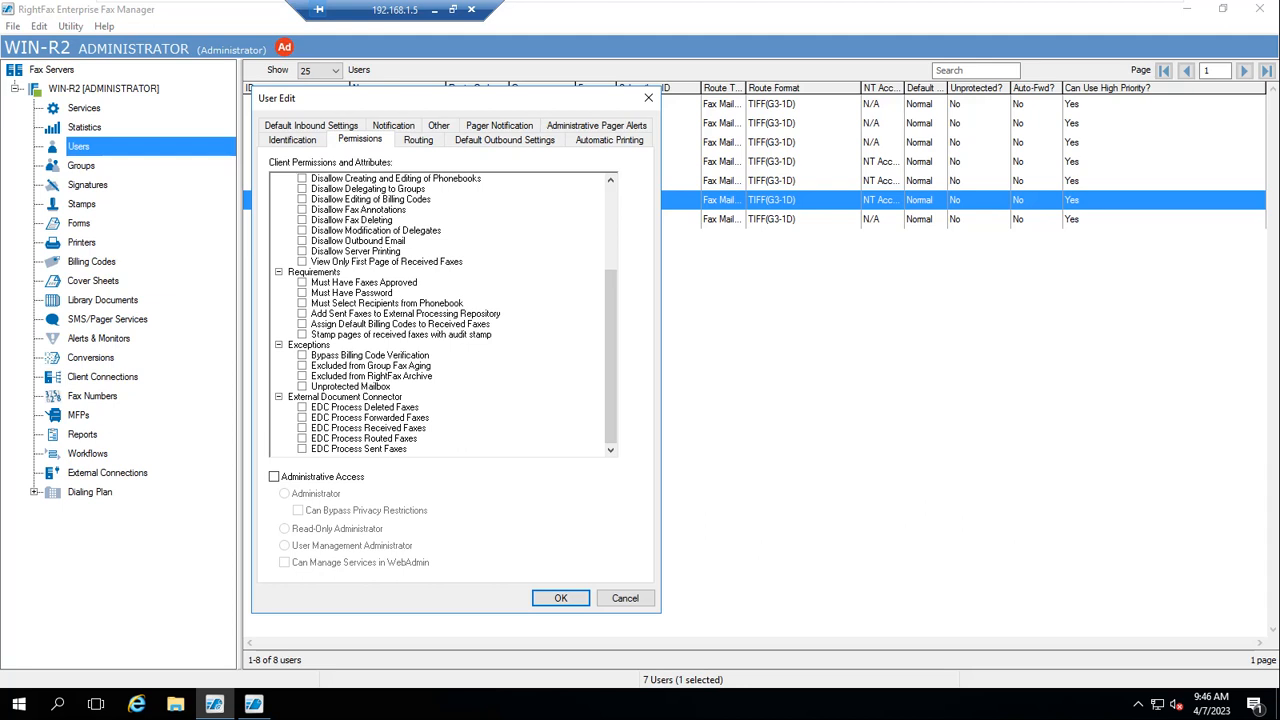
Toggle Administrative Access on and back off, returning to the top of the permissions list
{"action": "left_click", "coordinate": [274, 477]}
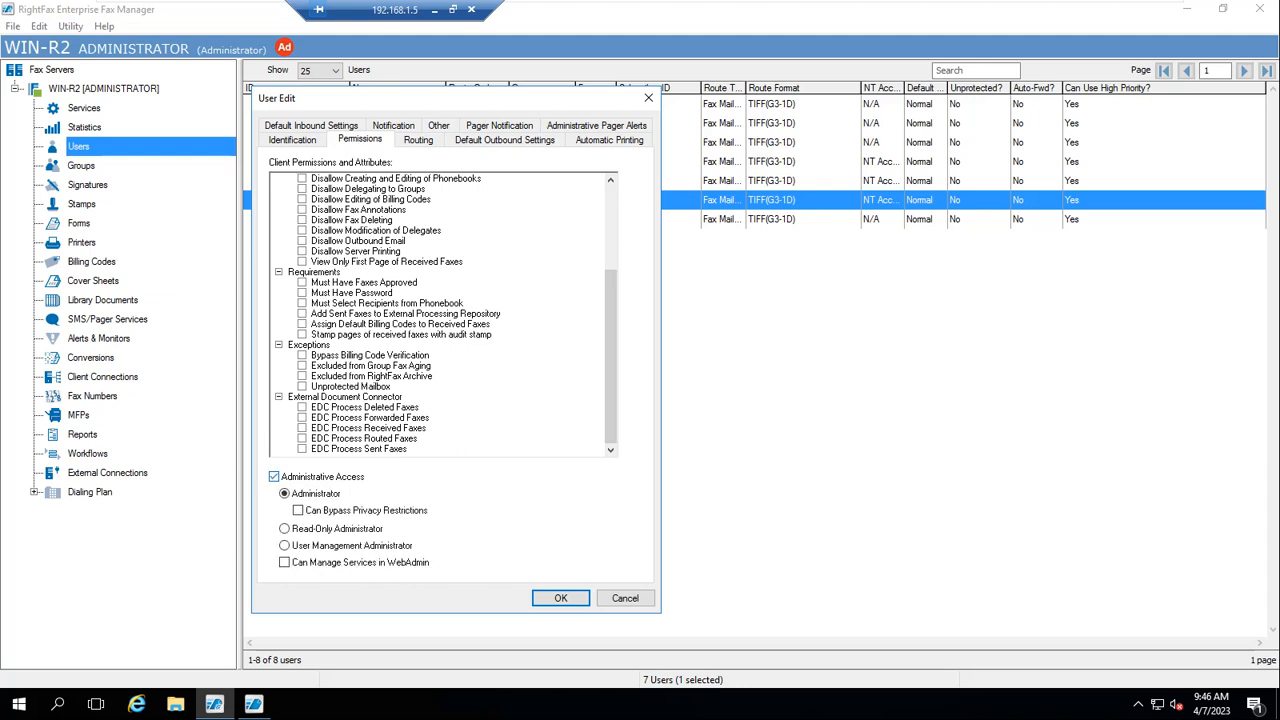
{"action": "left_click", "coordinate": [274, 477]}
{"action": "left_click_drag", "start_coordinate": [611, 370], "coordinate": [611, 284]}
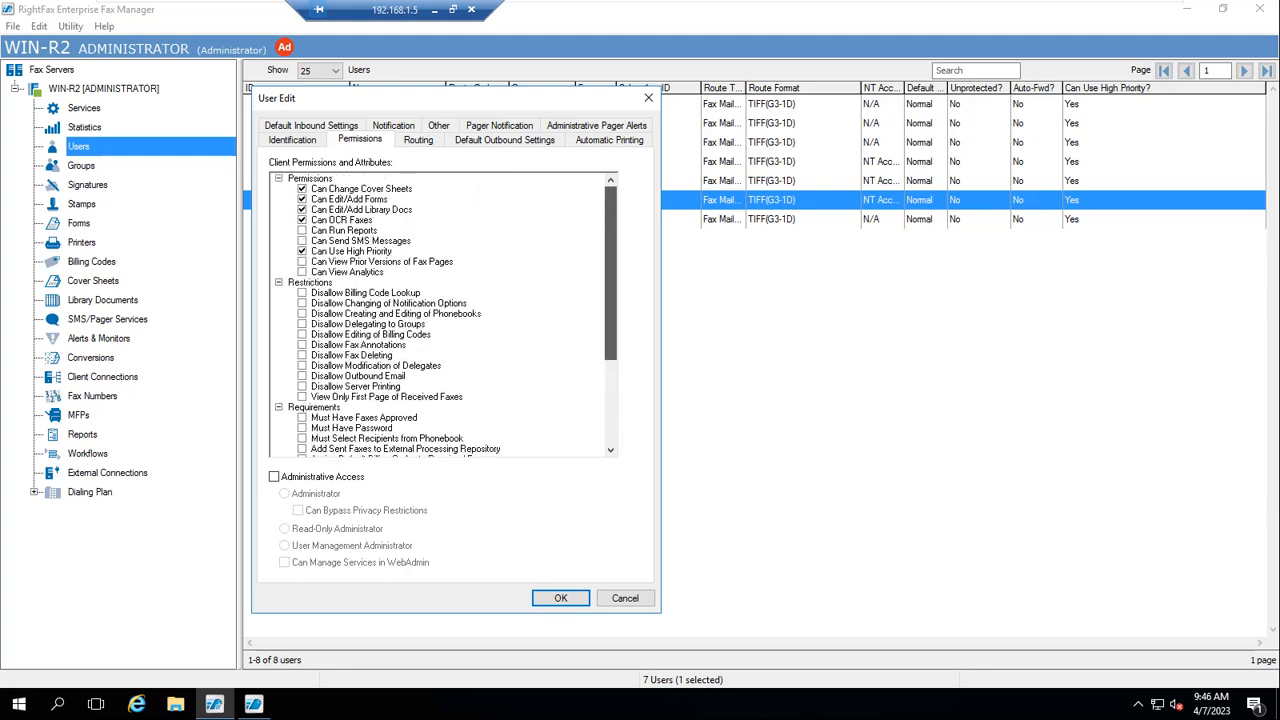
{"action": "left_click_drag", "start_coordinate": [611, 284], "coordinate": [611, 284]}
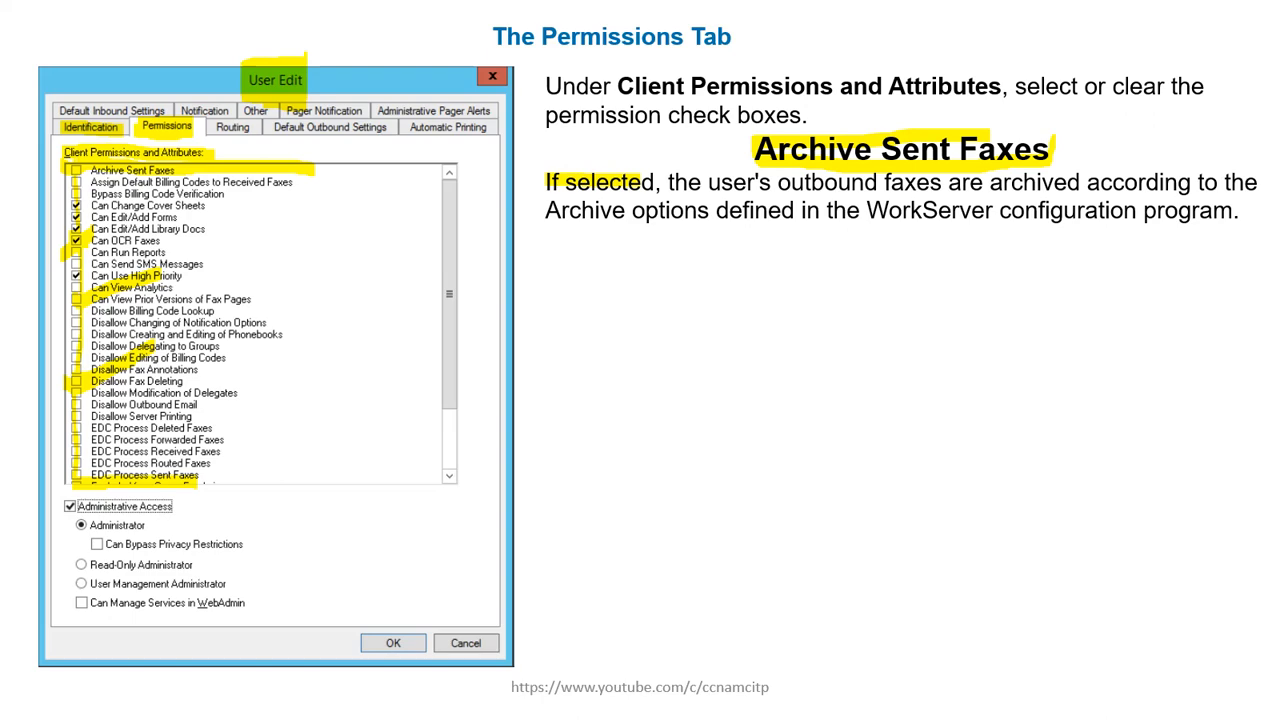
Return to the remote session and scroll through USER3's client permissions list
{"action": "key", "text": "super"}
{"action": "left_click", "coordinate": [682, 704]}
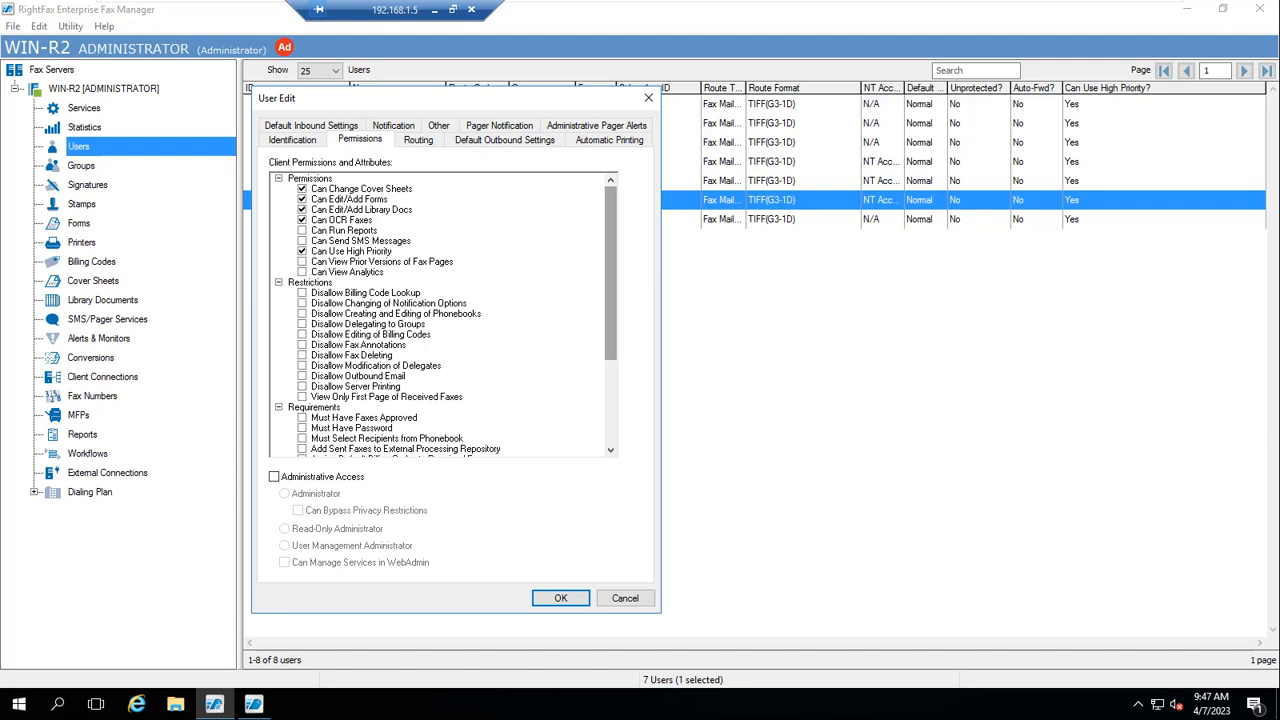
{"action": "scroll", "coordinate": [443, 315], "scroll_direction": "down", "scroll_amount": 3}
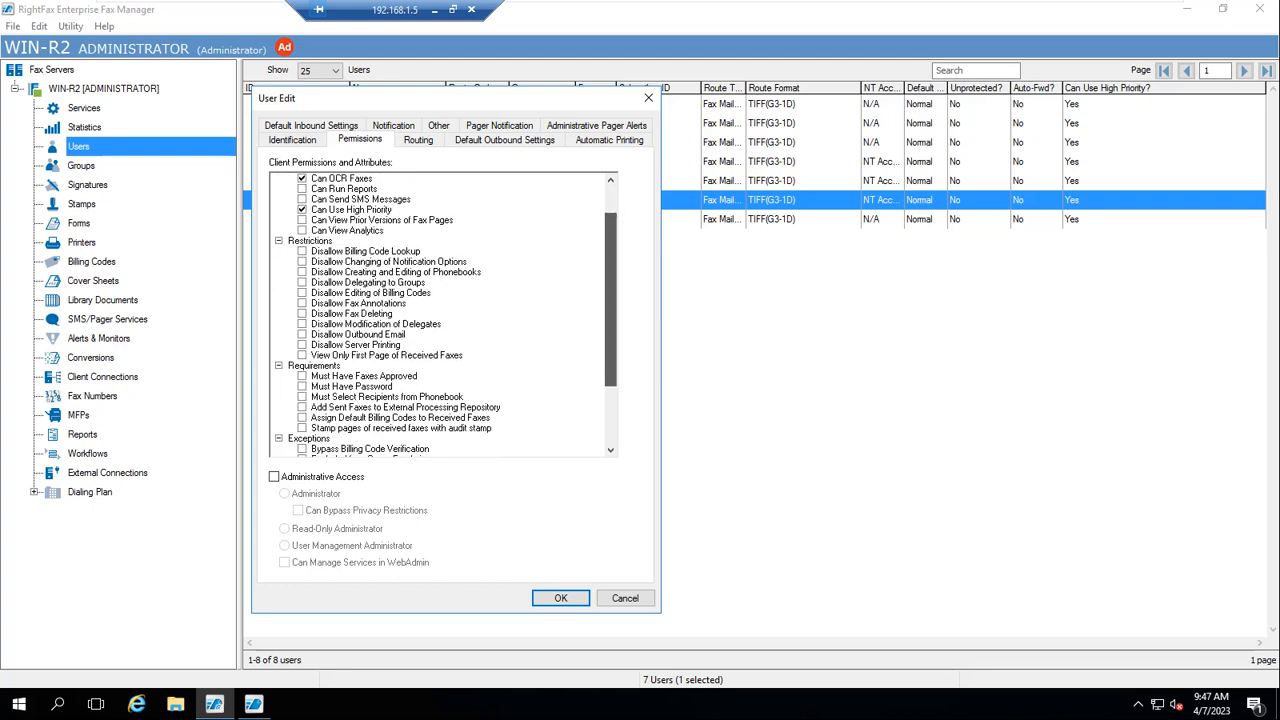
{"action": "scroll", "coordinate": [443, 315], "scroll_direction": "down", "scroll_amount": 2}
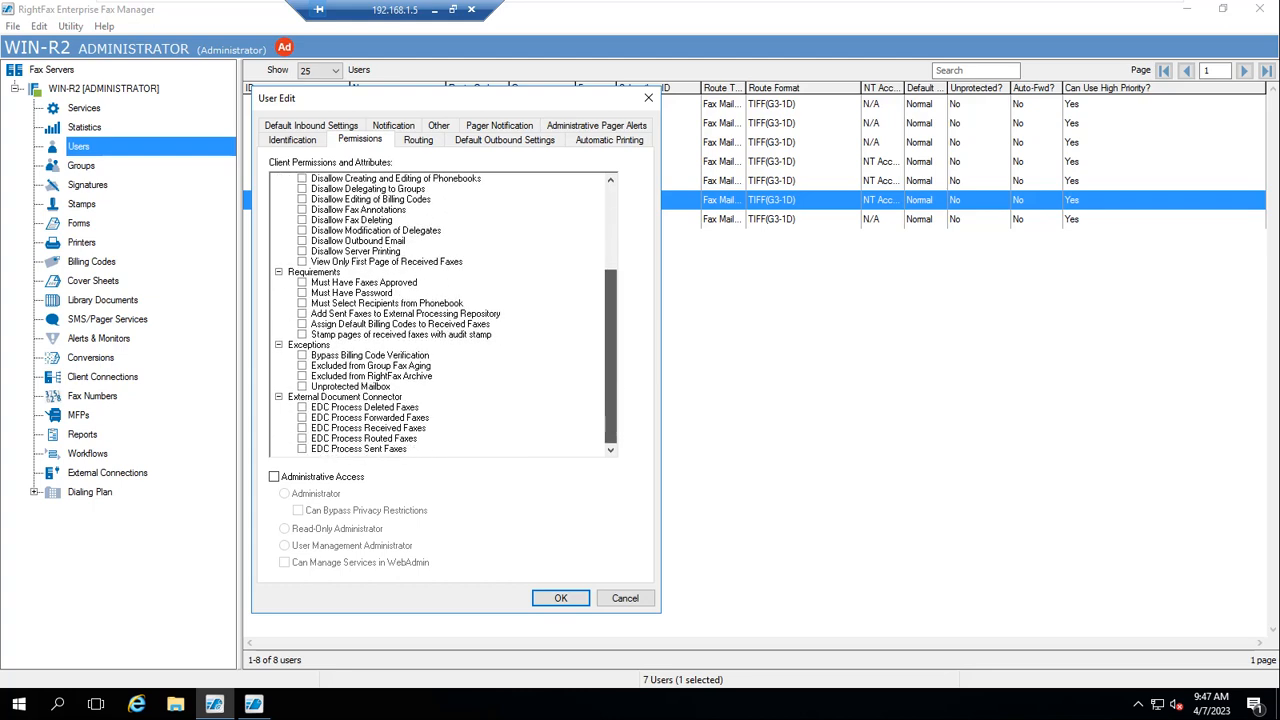
{"action": "scroll", "coordinate": [443, 315], "scroll_direction": "up", "scroll_amount": 5}
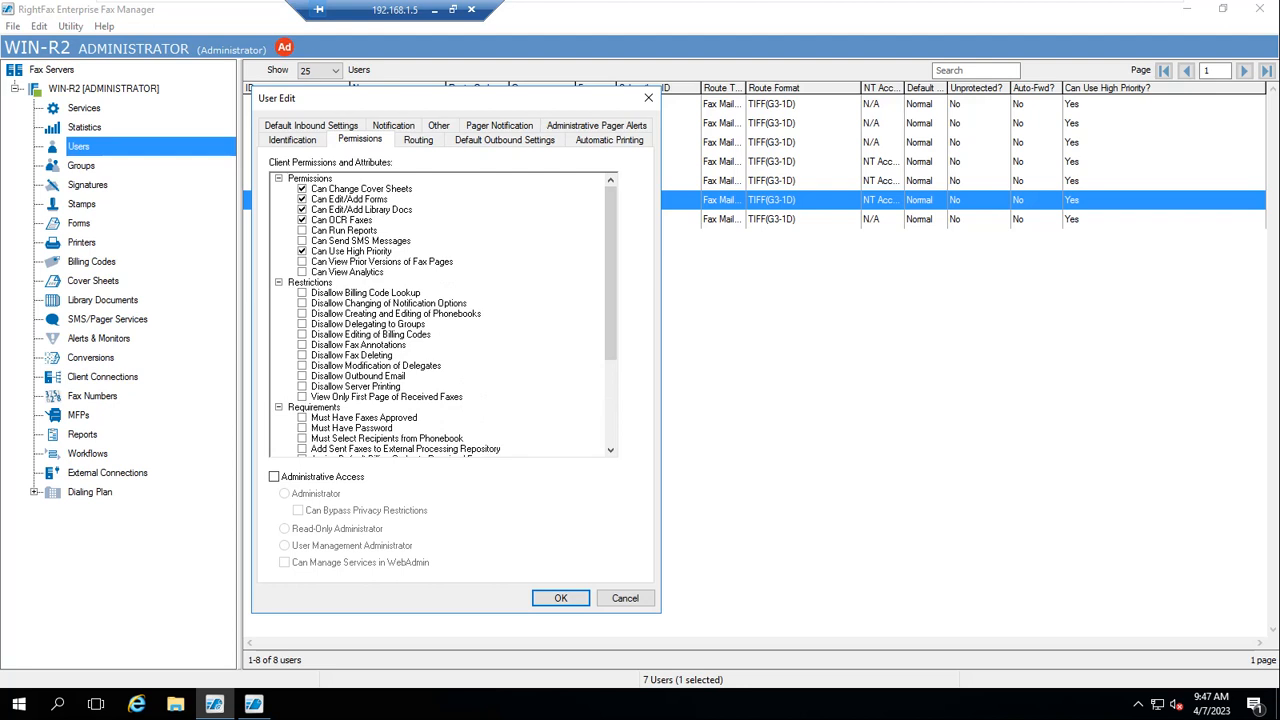
{"action": "left_click_drag", "start_coordinate": [343, 97], "coordinate": [383, 132]}
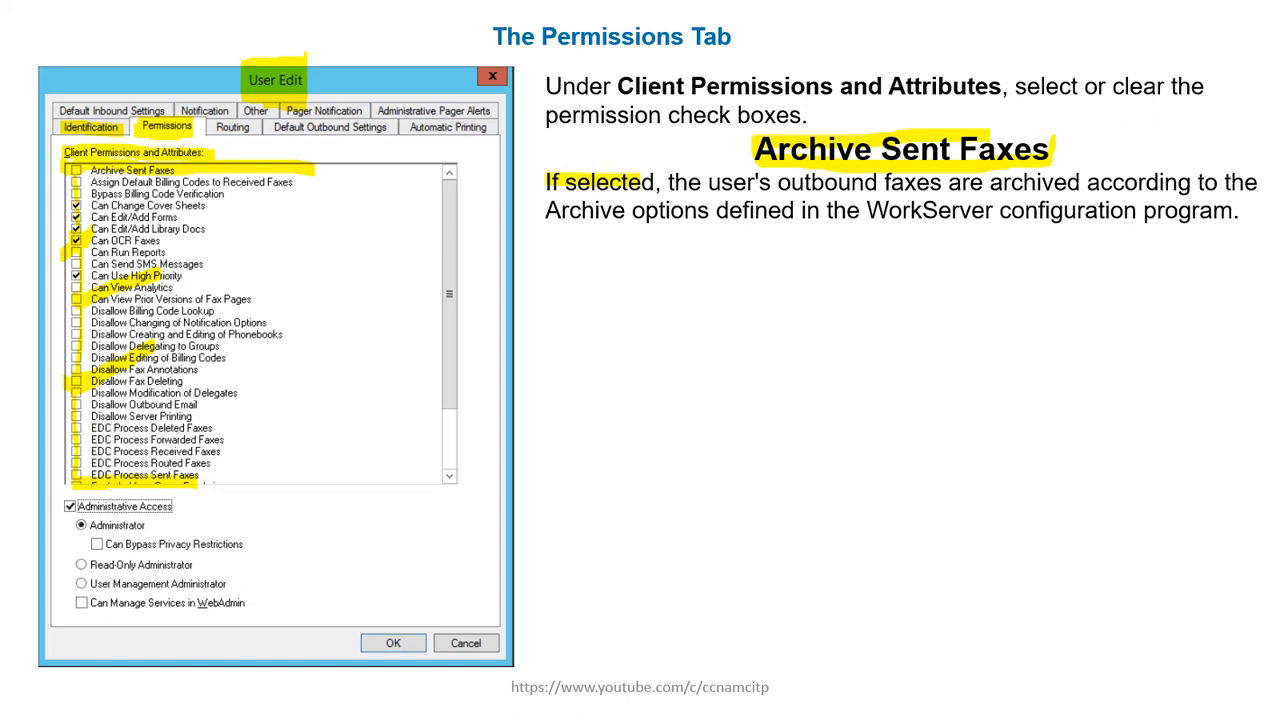
Return to the remote session and cancel USER3's User Edit dialog
{"action": "key", "text": "super"}
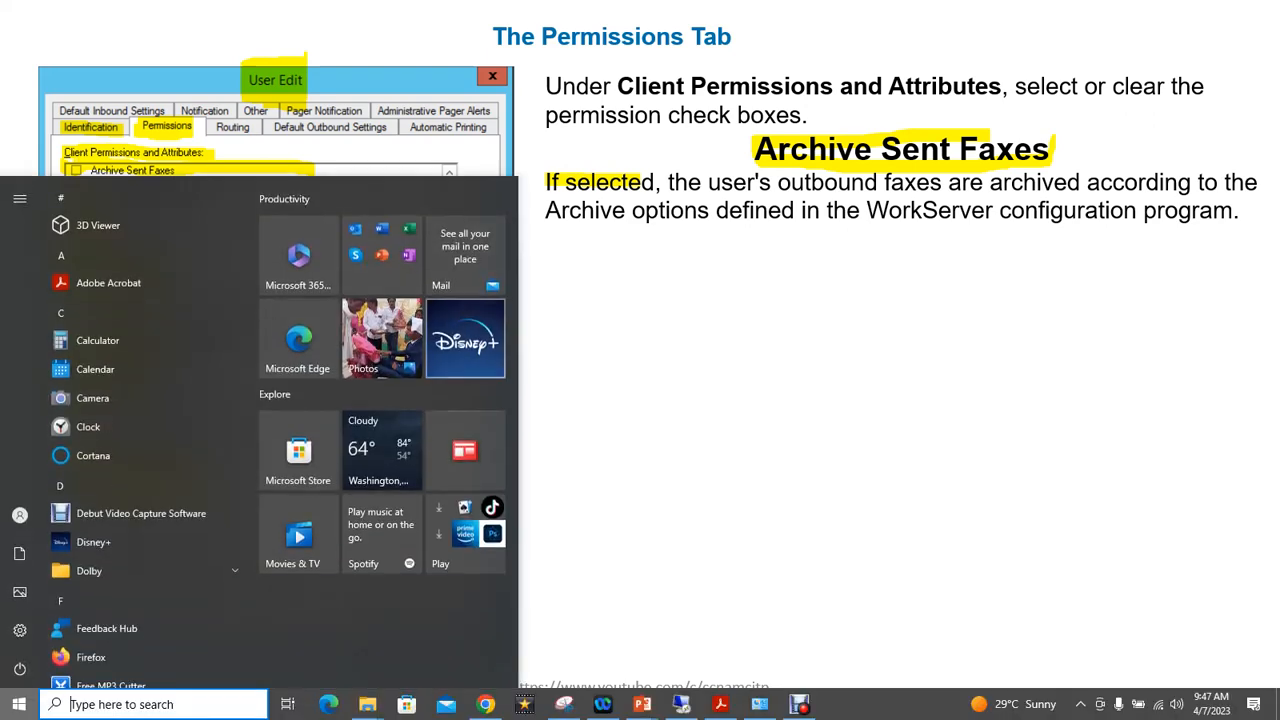
{"action": "left_click", "coordinate": [682, 704]}
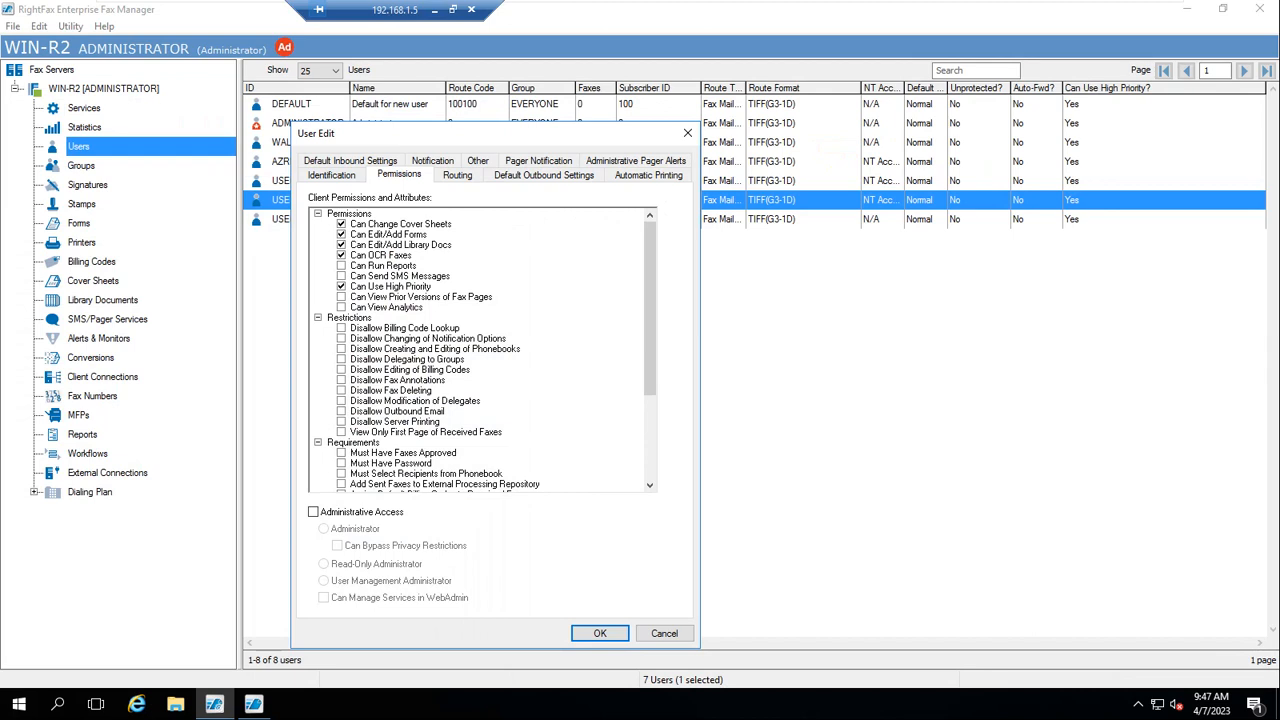
{"action": "left_click", "coordinate": [664, 633]}
Open the DEFAULT user's permissions and scroll through the client permissions list
{"action": "double_click", "coordinate": [291, 104]}
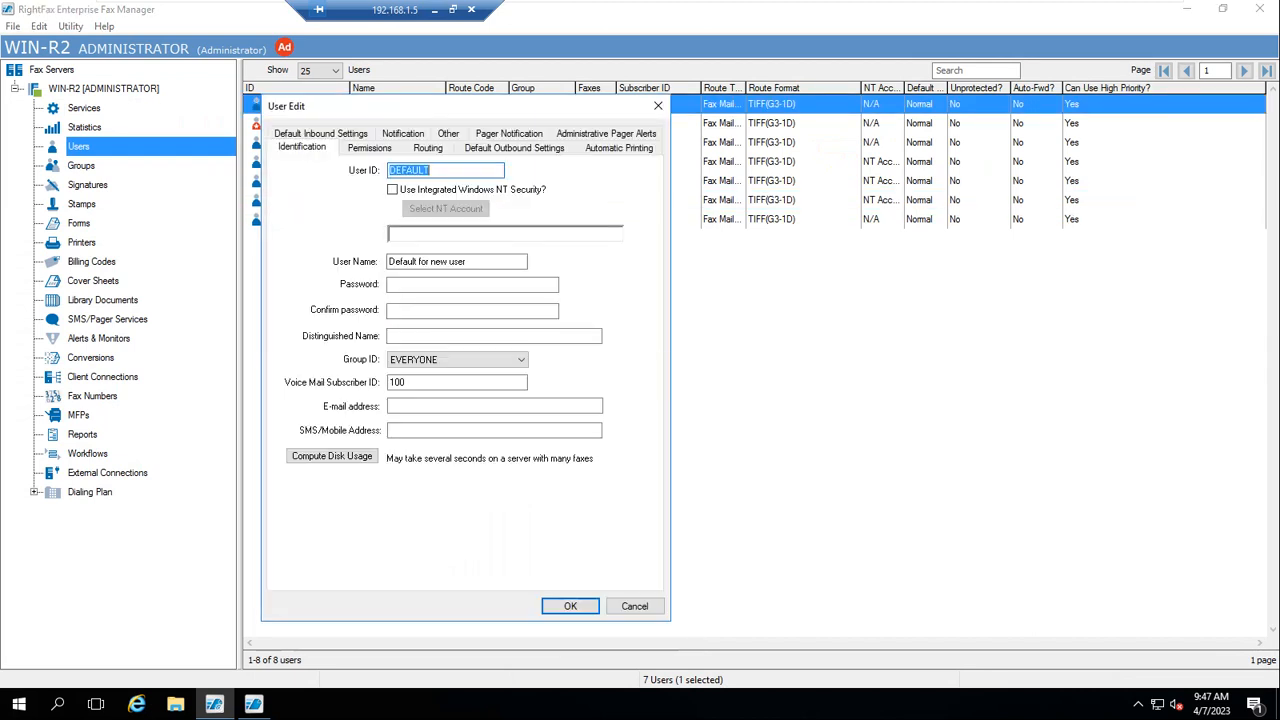
{"action": "left_click", "coordinate": [369, 147]}
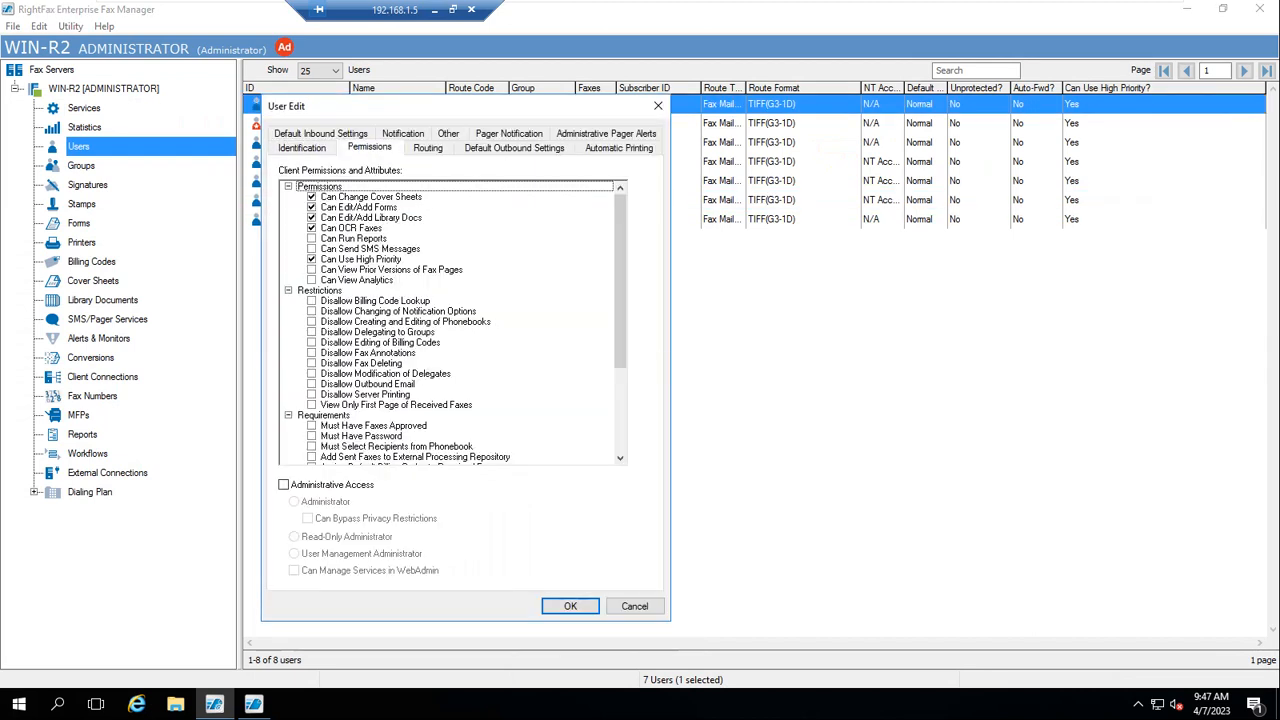
{"action": "left_click_drag", "start_coordinate": [620, 281], "coordinate": [620, 330]}
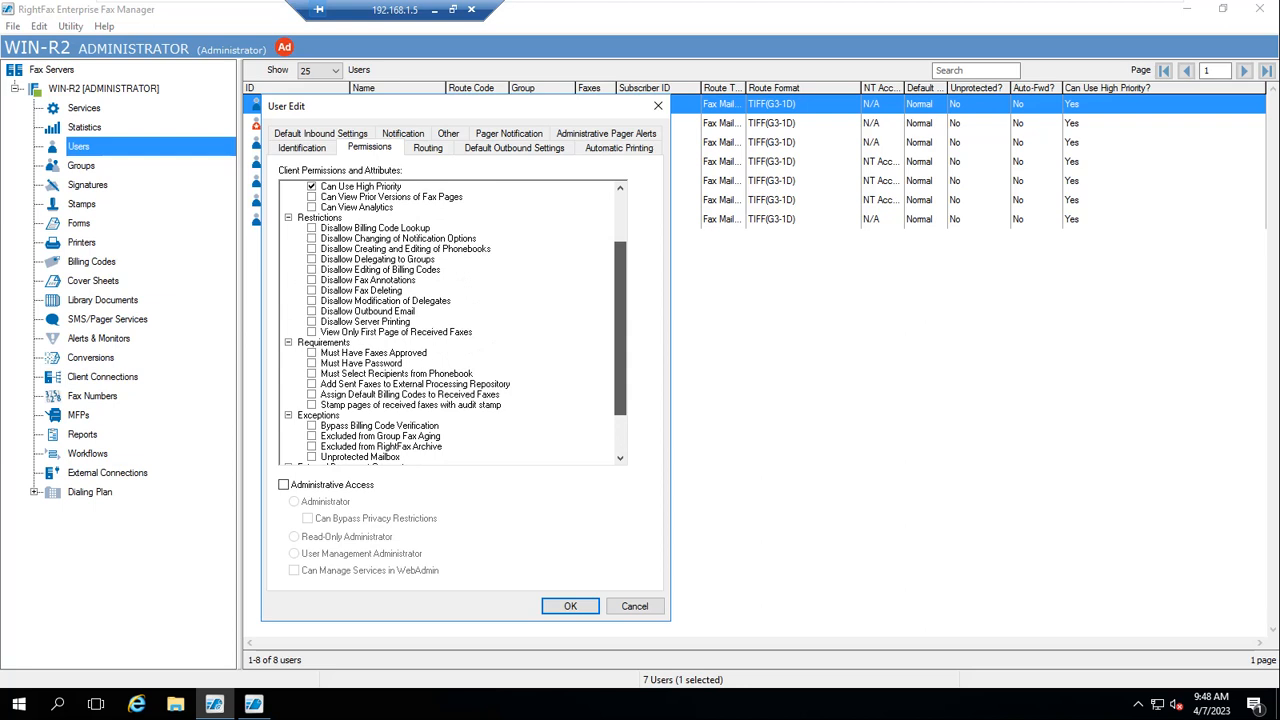
{"action": "left_click_drag", "start_coordinate": [620, 330], "coordinate": [620, 281]}
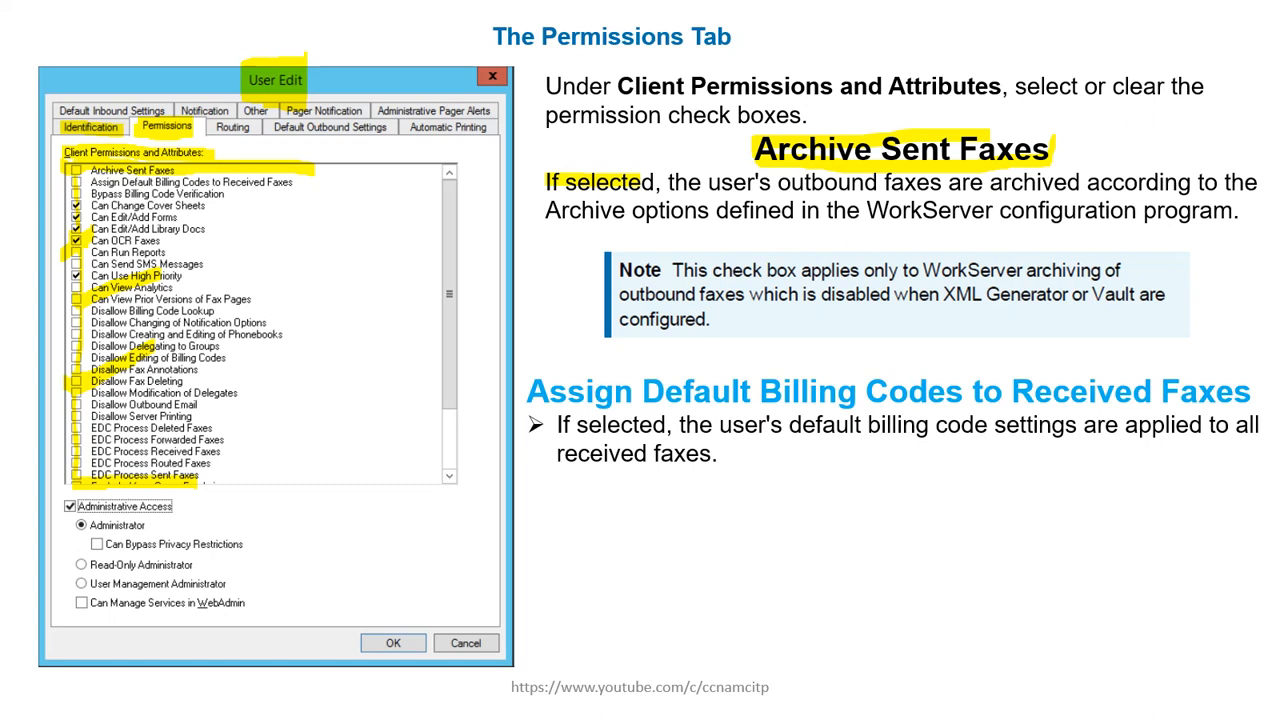
{"action": "left_click_drag", "start_coordinate": [304, 184], "coordinate": [345, 180]}
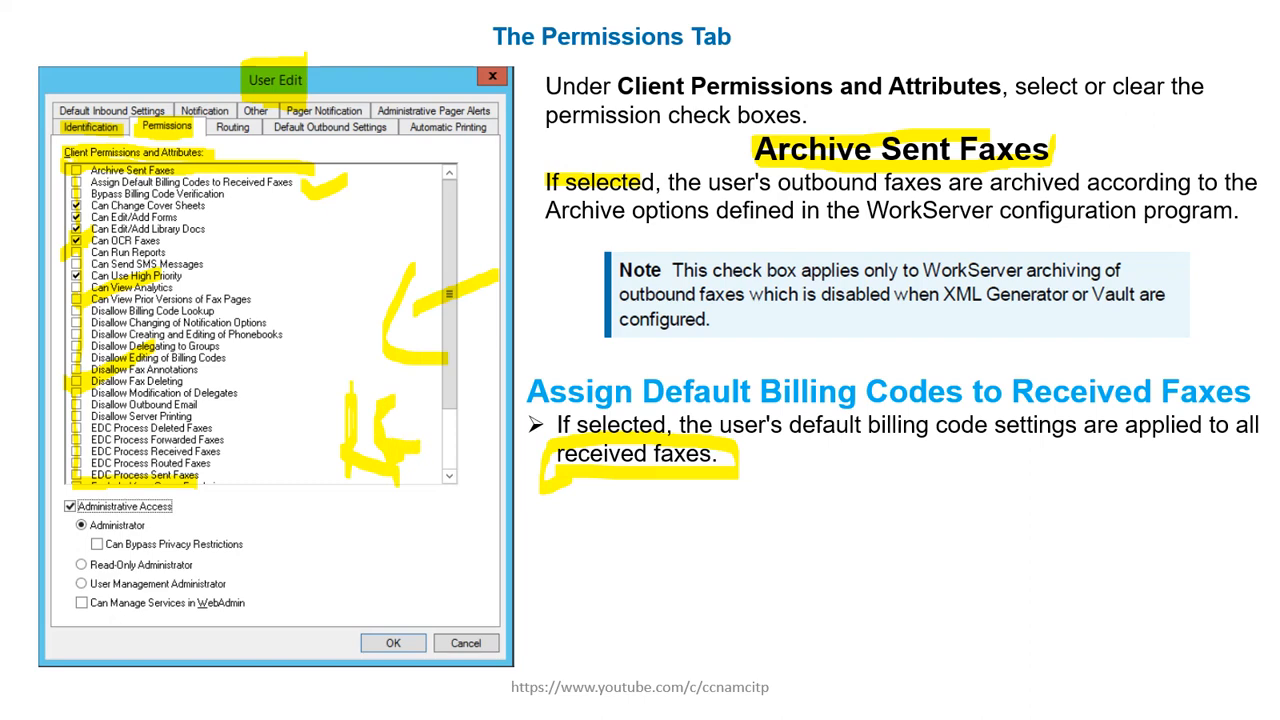
{"action": "key", "text": "super"}
{"action": "key", "text": "super"}
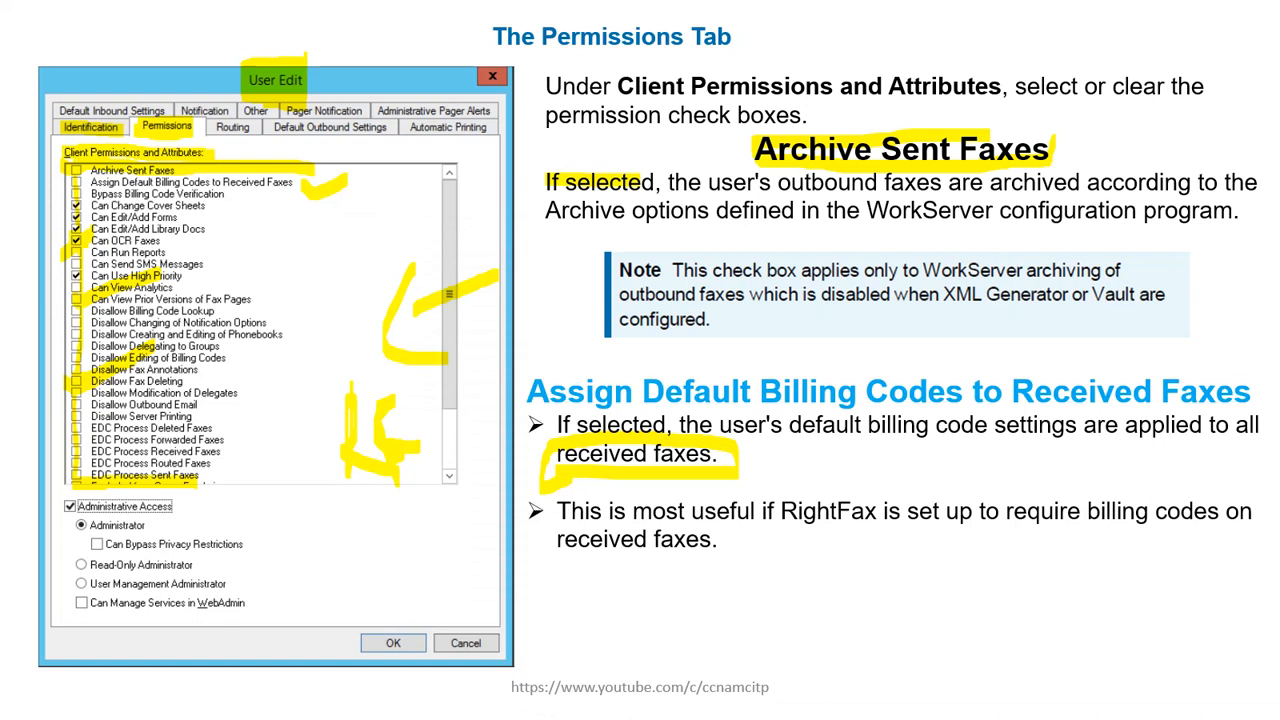
{"action": "key", "text": "Right"}
{"action": "key", "text": "Right"}
{"action": "key", "text": "Right"}
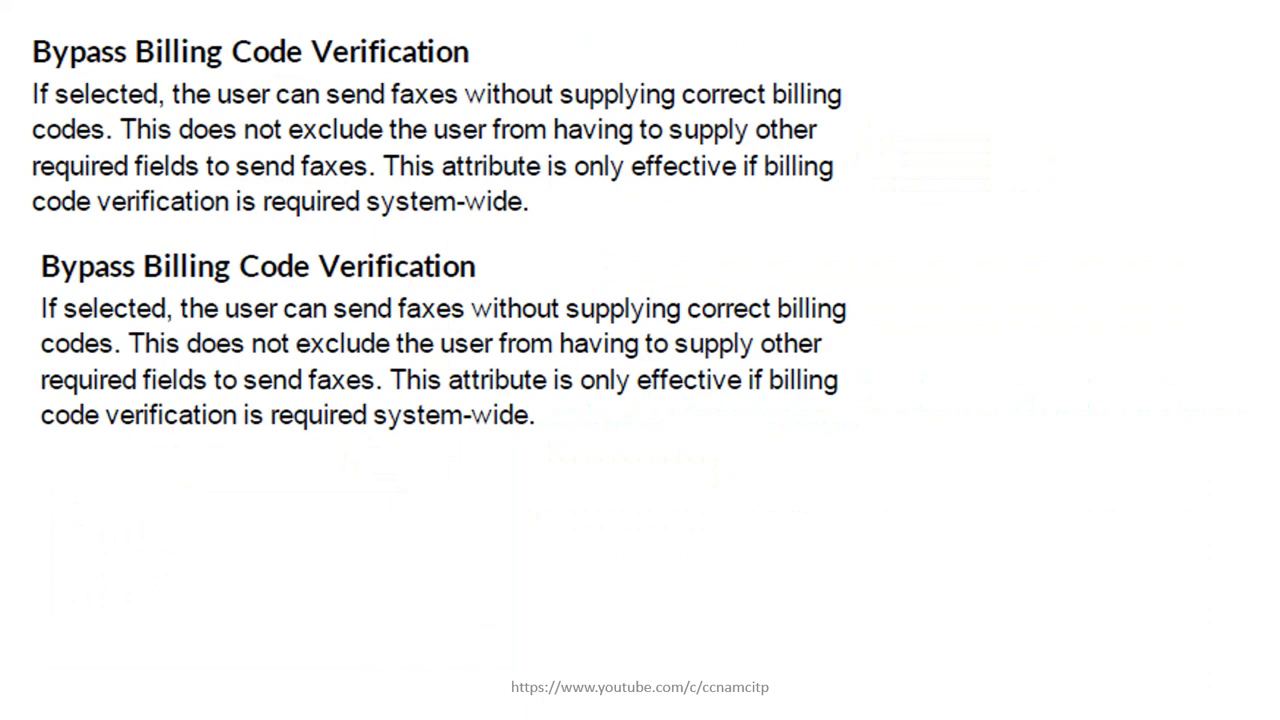
{"action": "key", "text": "Left"}
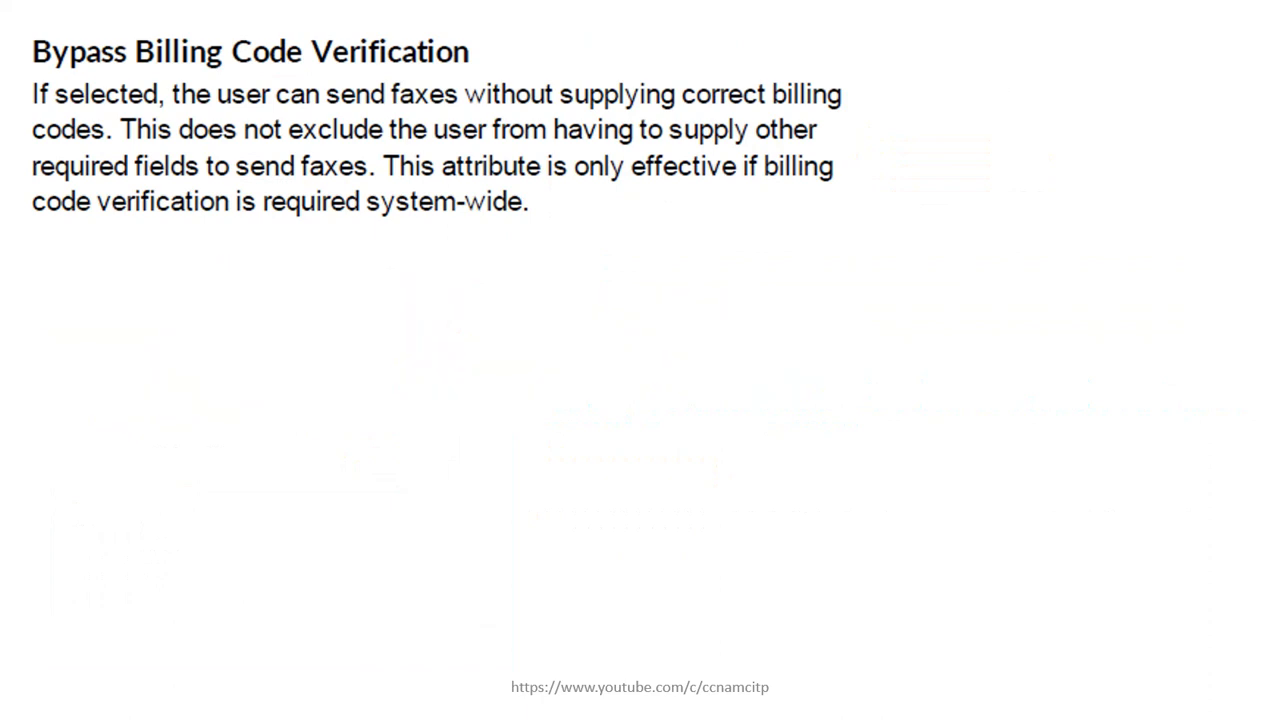
Return to the remote session, scroll through the DEFAULT user's permissions, and cancel the dialog
{"action": "key", "text": "super"}
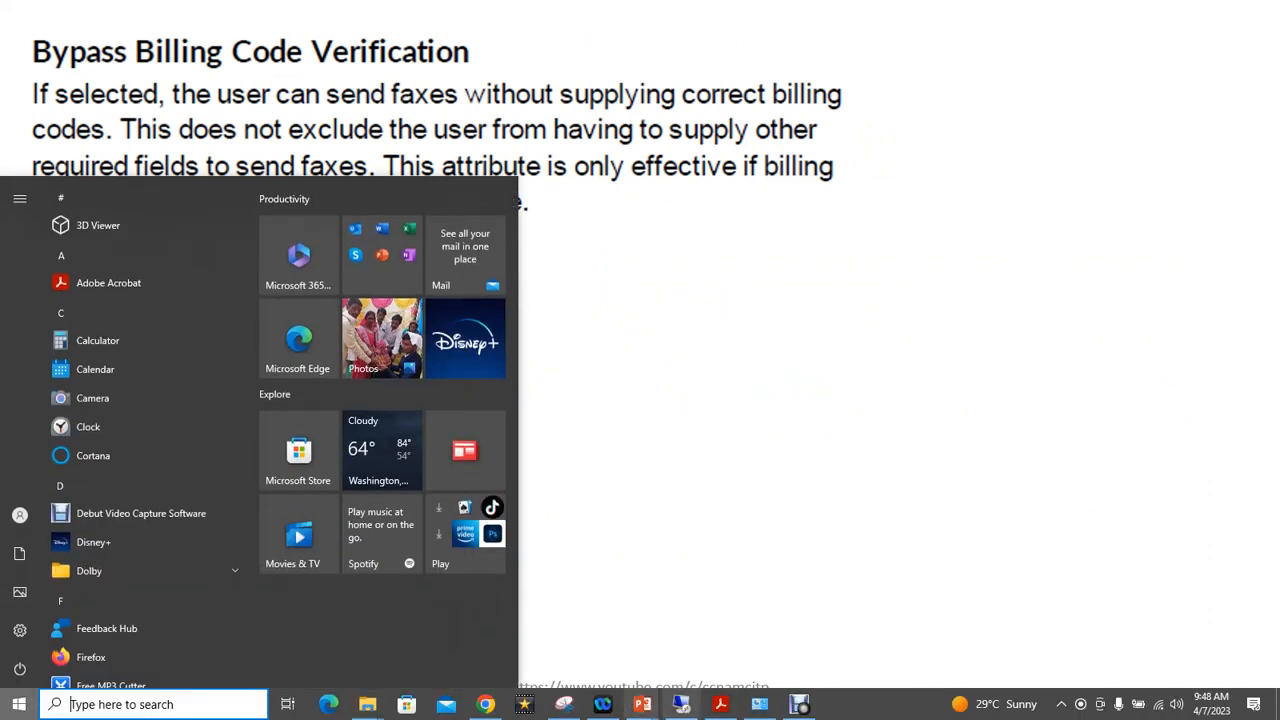
{"action": "left_click", "coordinate": [680, 704]}
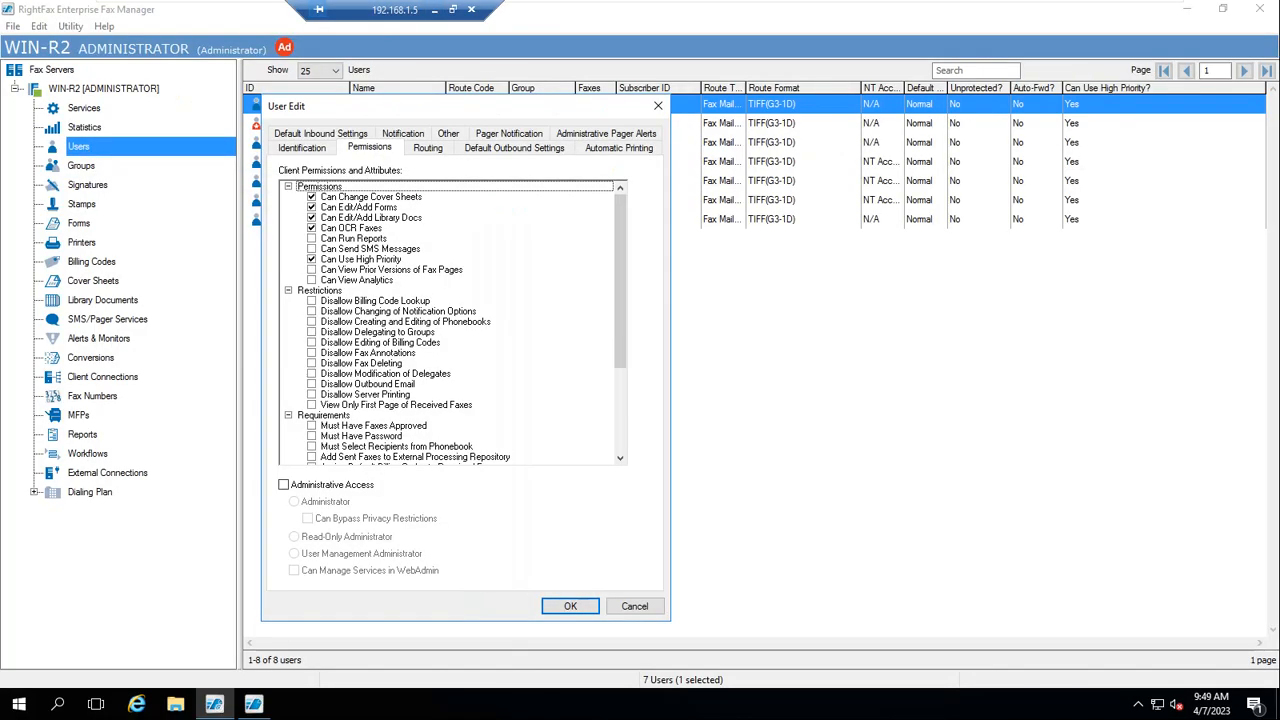
{"action": "scroll", "coordinate": [453, 322], "scroll_direction": "down", "scroll_amount": 5}
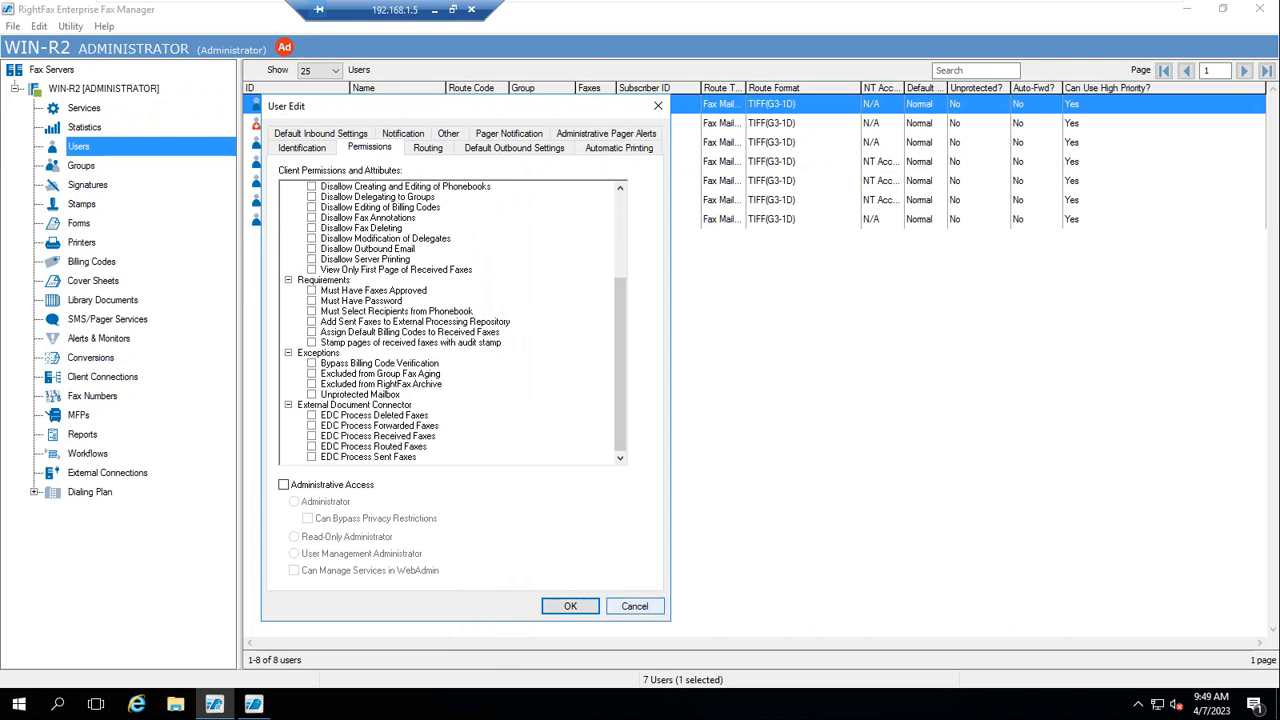
{"action": "left_click", "coordinate": [634, 606]}
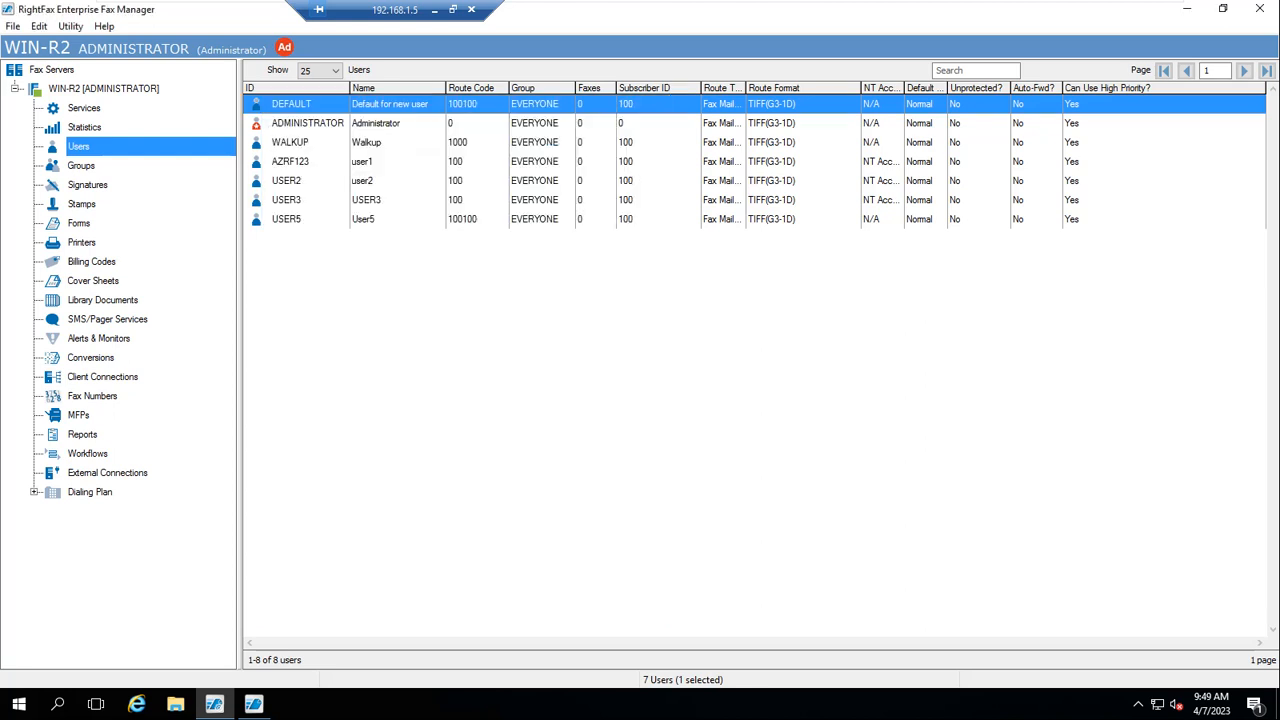
Enable the Archive service for Workserver 1 in the WorkServer1 Module configuration and save
{"action": "left_click", "coordinate": [84, 127]}
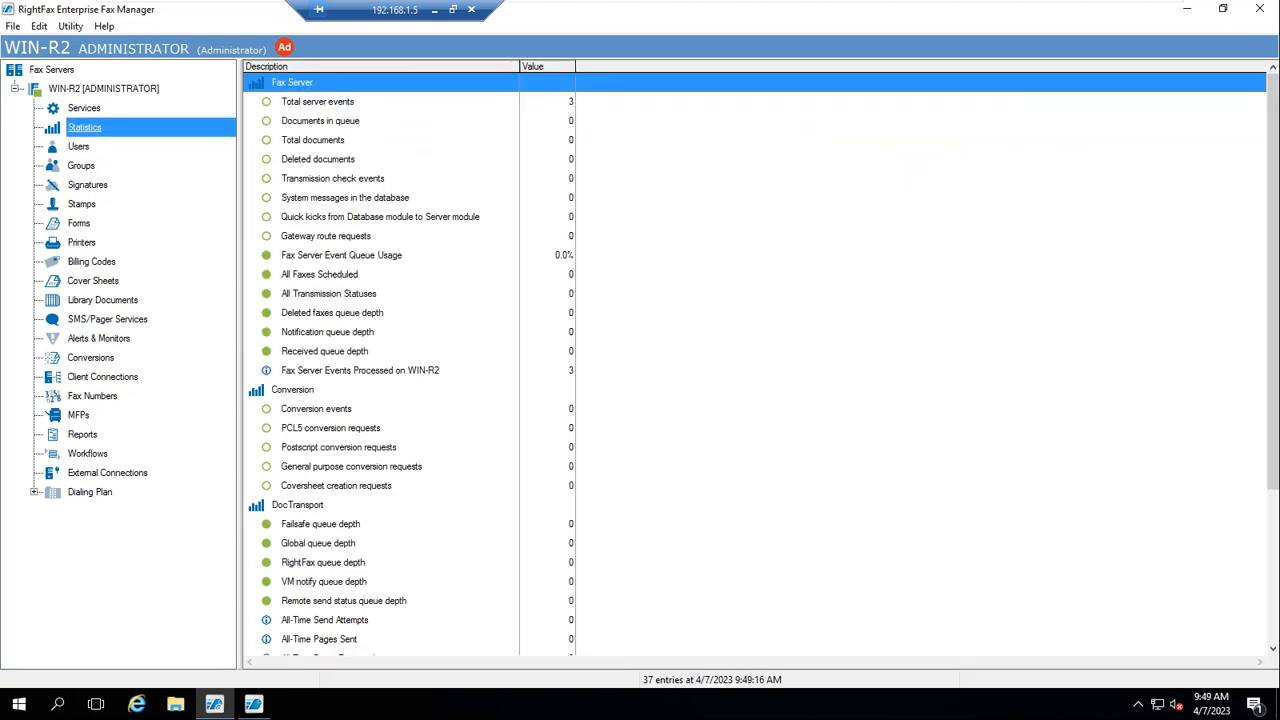
{"action": "left_click", "coordinate": [84, 108]}
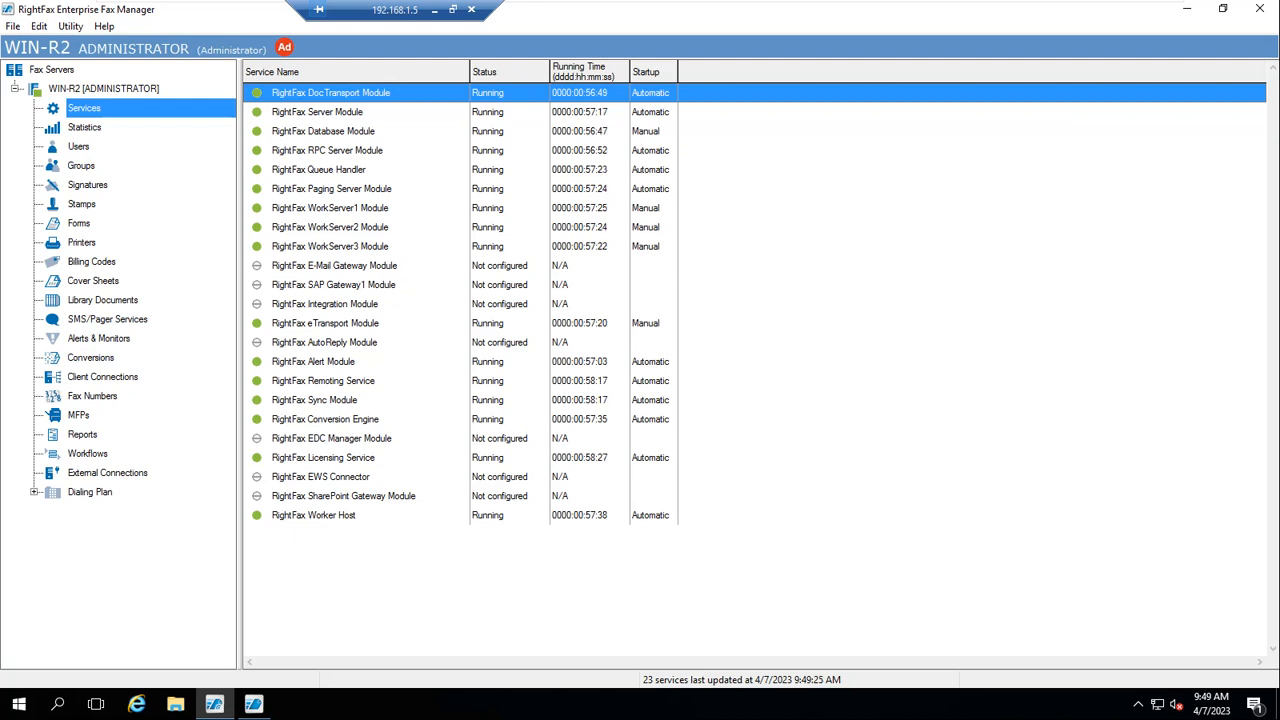
{"action": "double_click", "coordinate": [330, 208]}
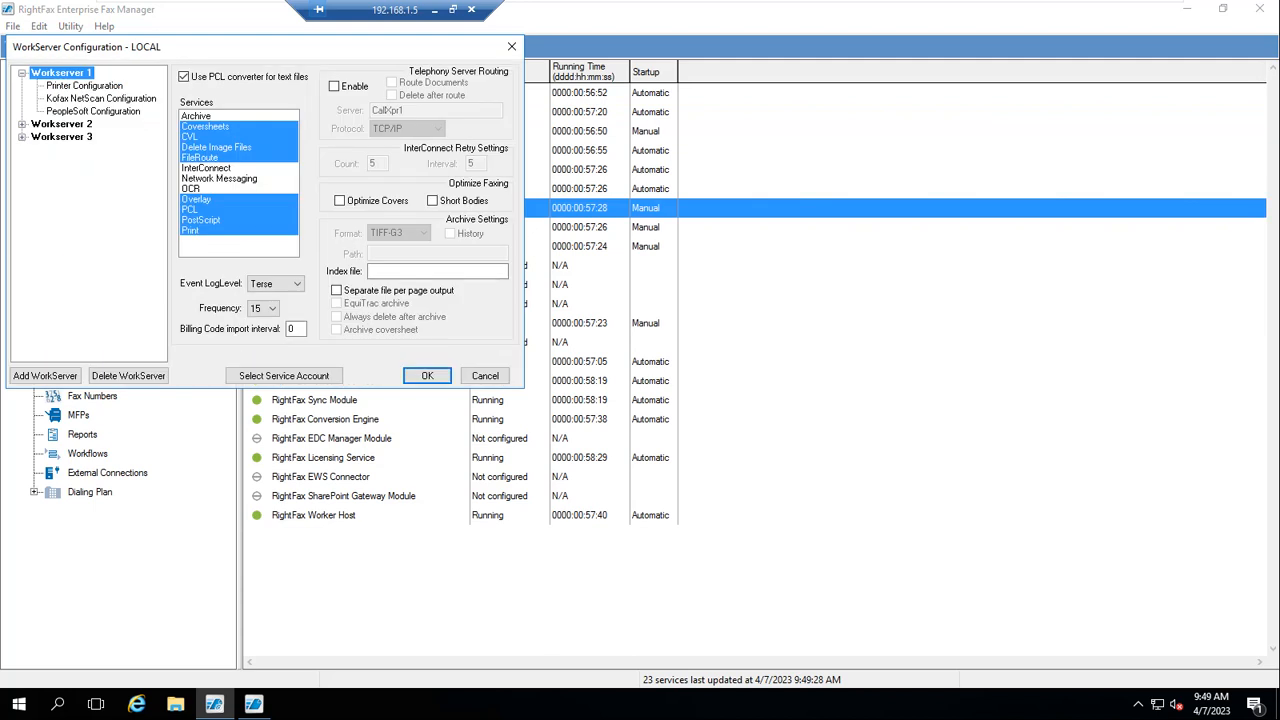
{"action": "left_click", "coordinate": [197, 116]}
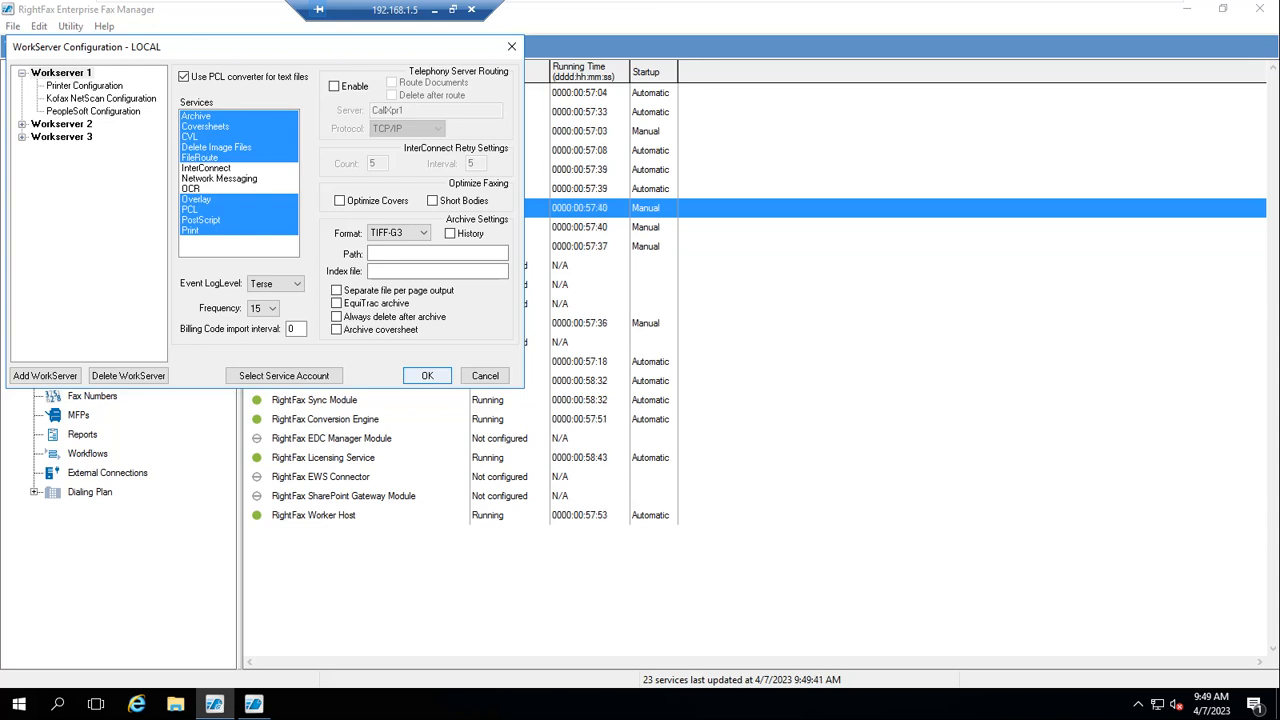
{"action": "left_click", "coordinate": [427, 375]}
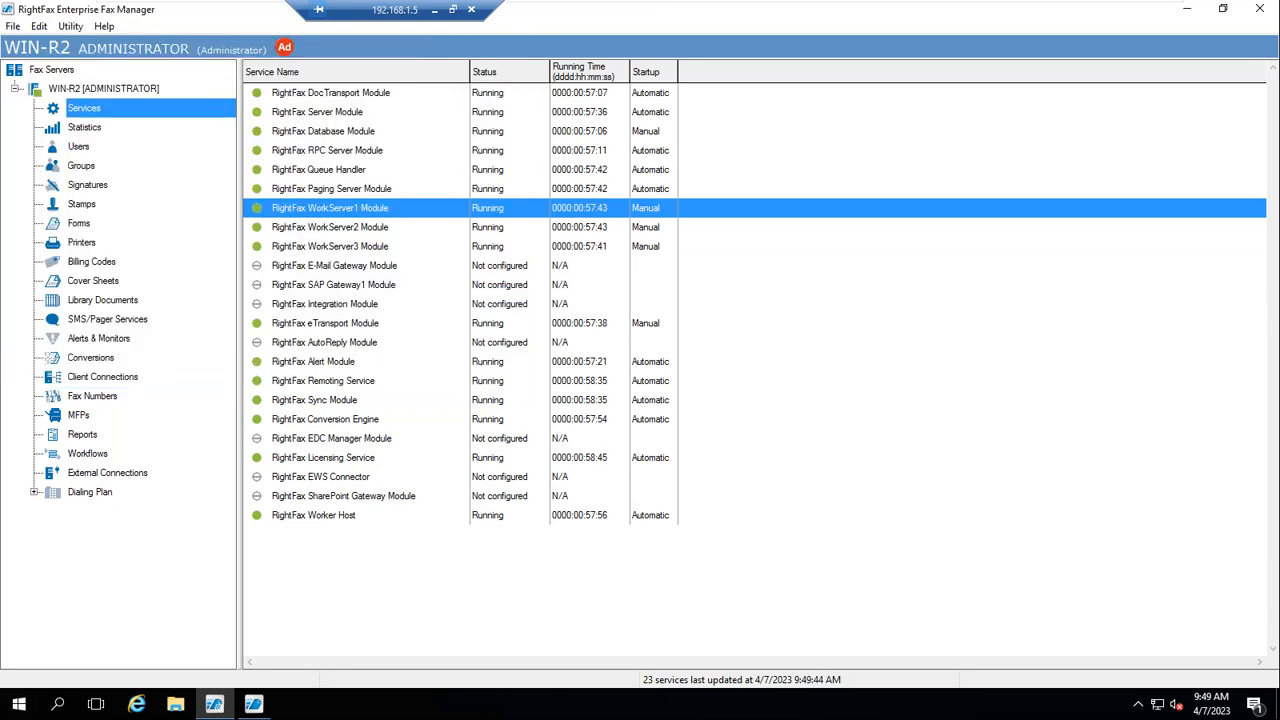
Grant USER3 the Can Run Reports, Can Send SMS Messages, Can View Prior Versions of Fax Pages and Can View Analytics permissions, then save
{"action": "left_click", "coordinate": [78, 148]}
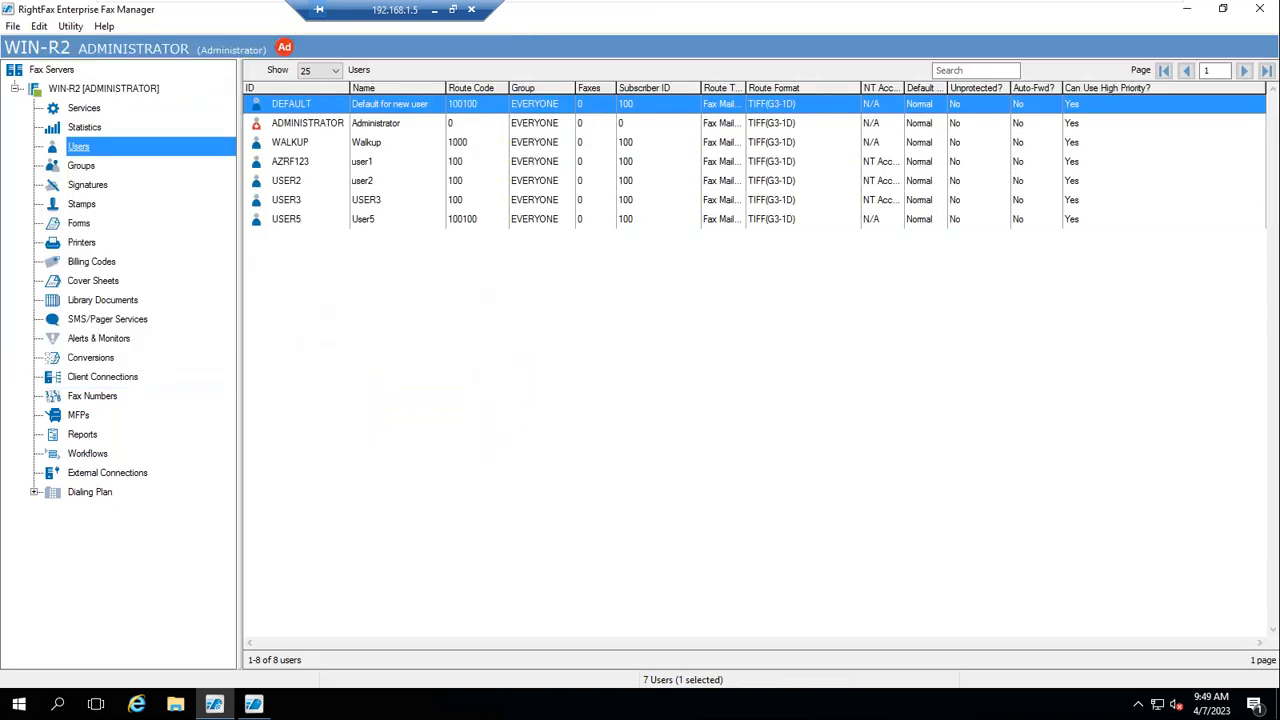
{"action": "double_click", "coordinate": [287, 200]}
{"action": "left_click", "coordinate": [346, 150]}
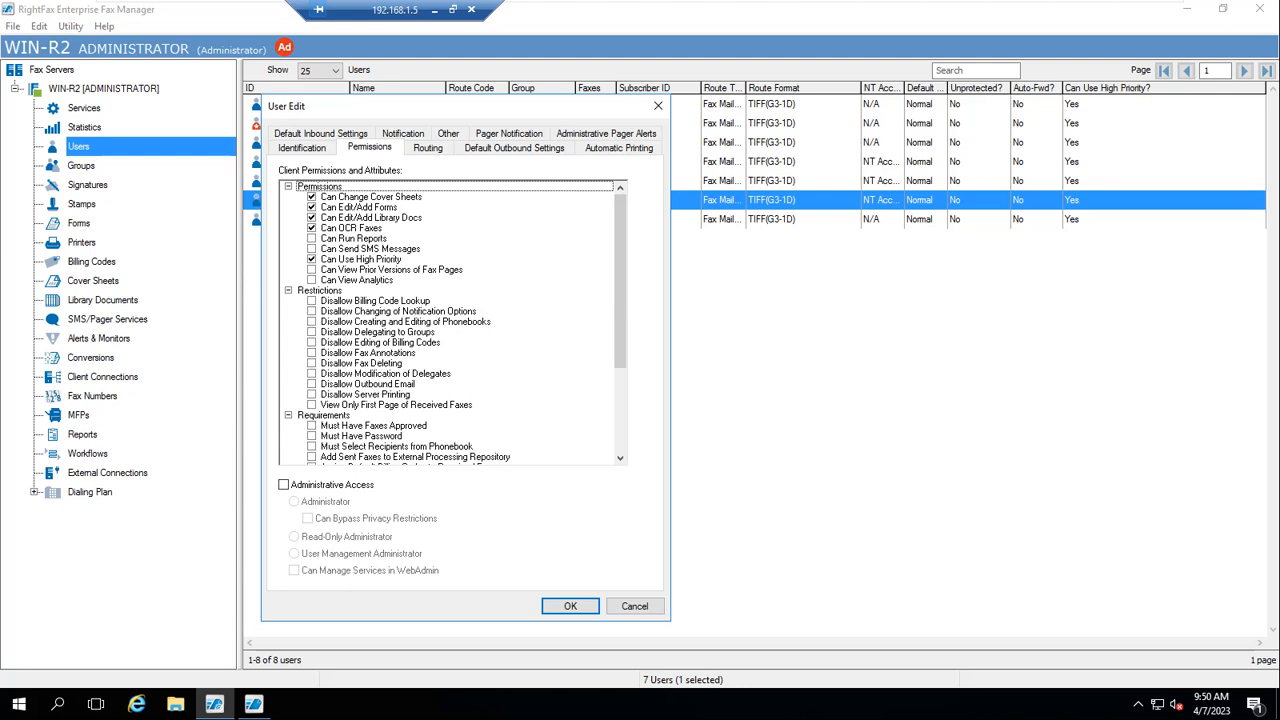
{"action": "left_click", "coordinate": [312, 280]}
{"action": "left_click", "coordinate": [312, 270]}
{"action": "left_click", "coordinate": [312, 249]}
{"action": "left_click", "coordinate": [312, 239]}
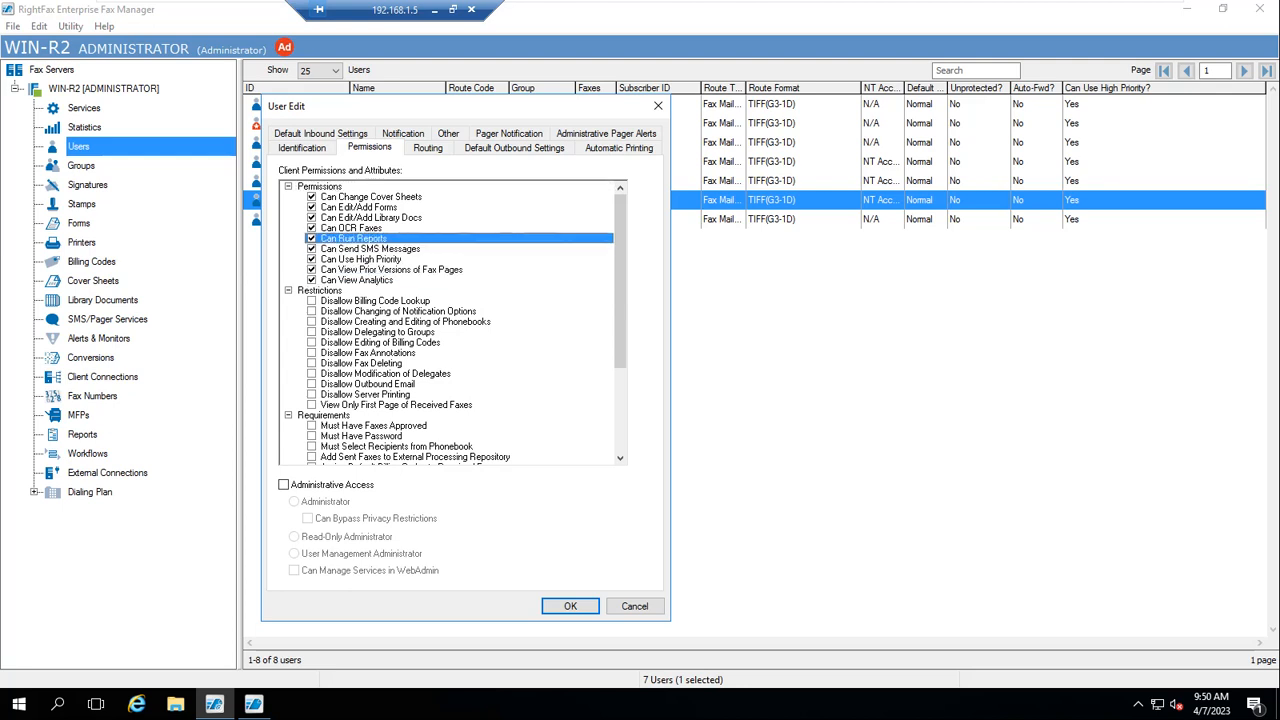
{"action": "left_click", "coordinate": [570, 606]}
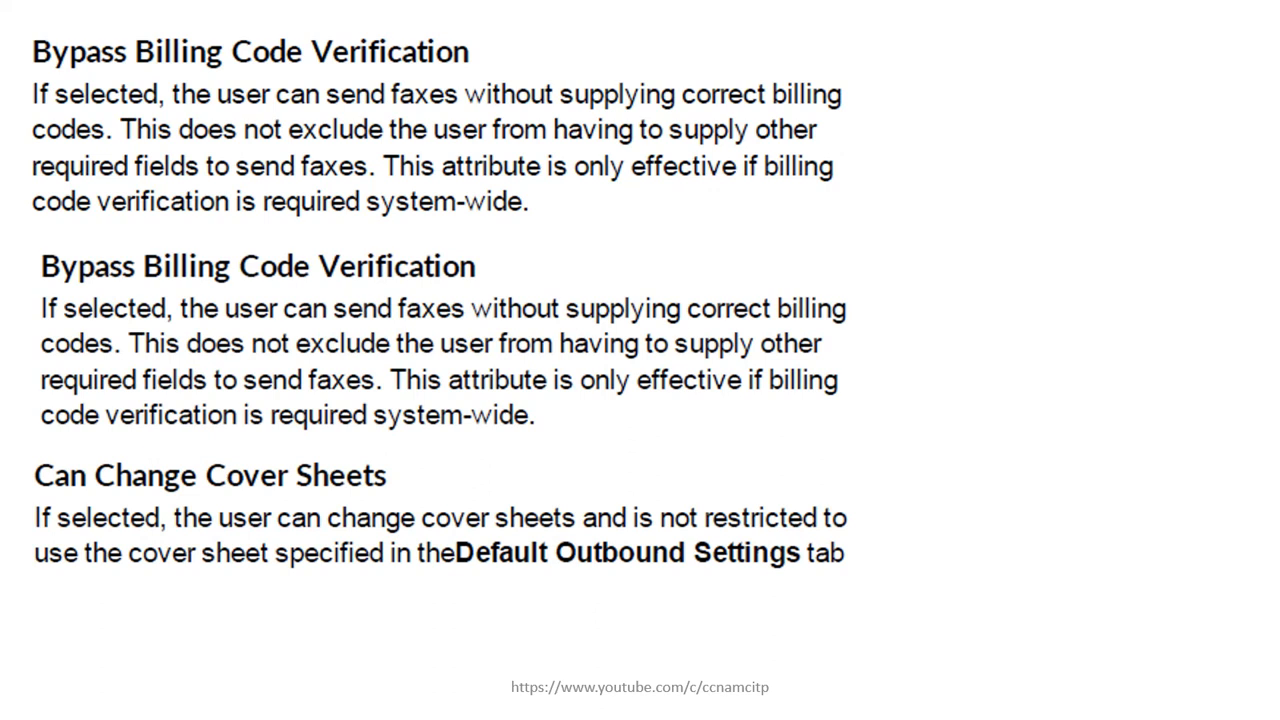
{"action": "left_click_drag", "start_coordinate": [403, 475], "coordinate": [562, 437]}
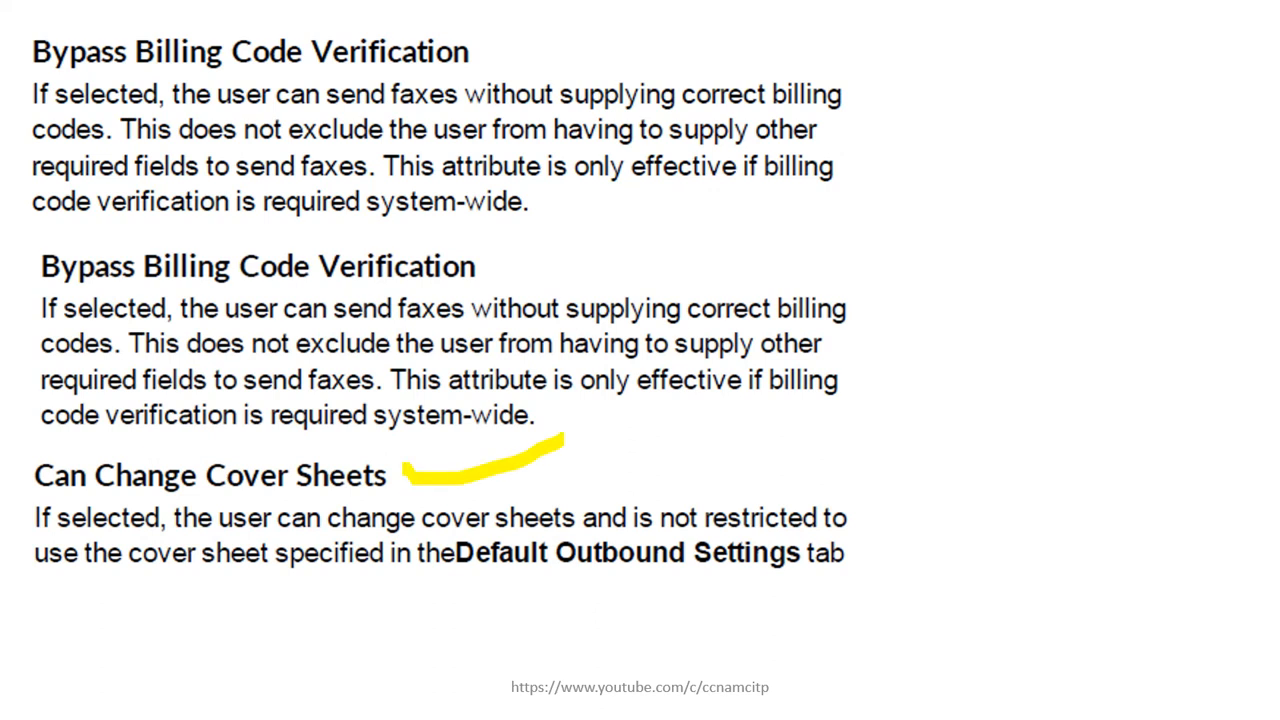
{"action": "key", "text": "Right"}
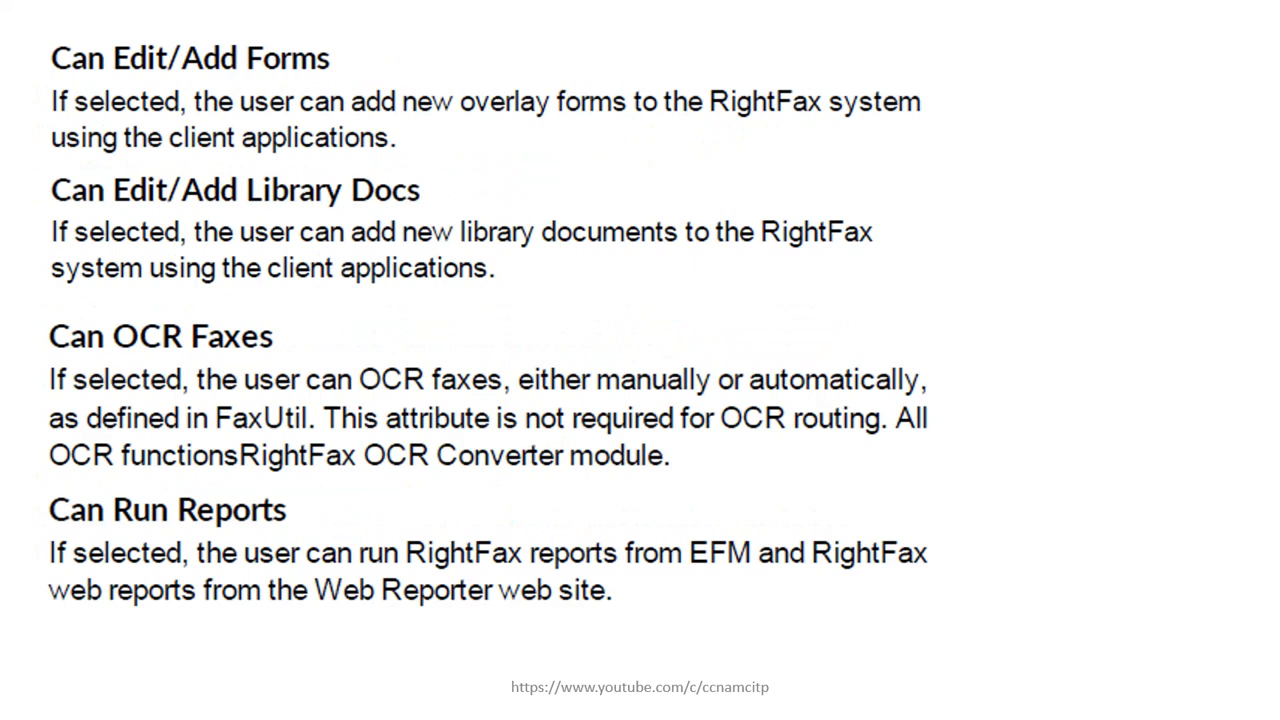
{"action": "left_click_drag", "start_coordinate": [276, 335], "coordinate": [401, 316]}
{"action": "left_click_drag", "start_coordinate": [302, 507], "coordinate": [412, 484]}
{"action": "mouse_move", "coordinate": [862, 31]}
{"action": "left_mouse_down"}
{"action": "mouse_move", "coordinate": [970, 31]}
{"action": "mouse_move", "coordinate": [1000, 660]}
{"action": "mouse_move", "coordinate": [802, 690]}
{"action": "mouse_move", "coordinate": [832, 705]}
{"action": "left_mouse_up"}
{"action": "mouse_move", "coordinate": [878, 3]}
{"action": "left_mouse_down"}
{"action": "mouse_move", "coordinate": [843, 40]}
{"action": "mouse_move", "coordinate": [865, 60]}
{"action": "left_mouse_up"}
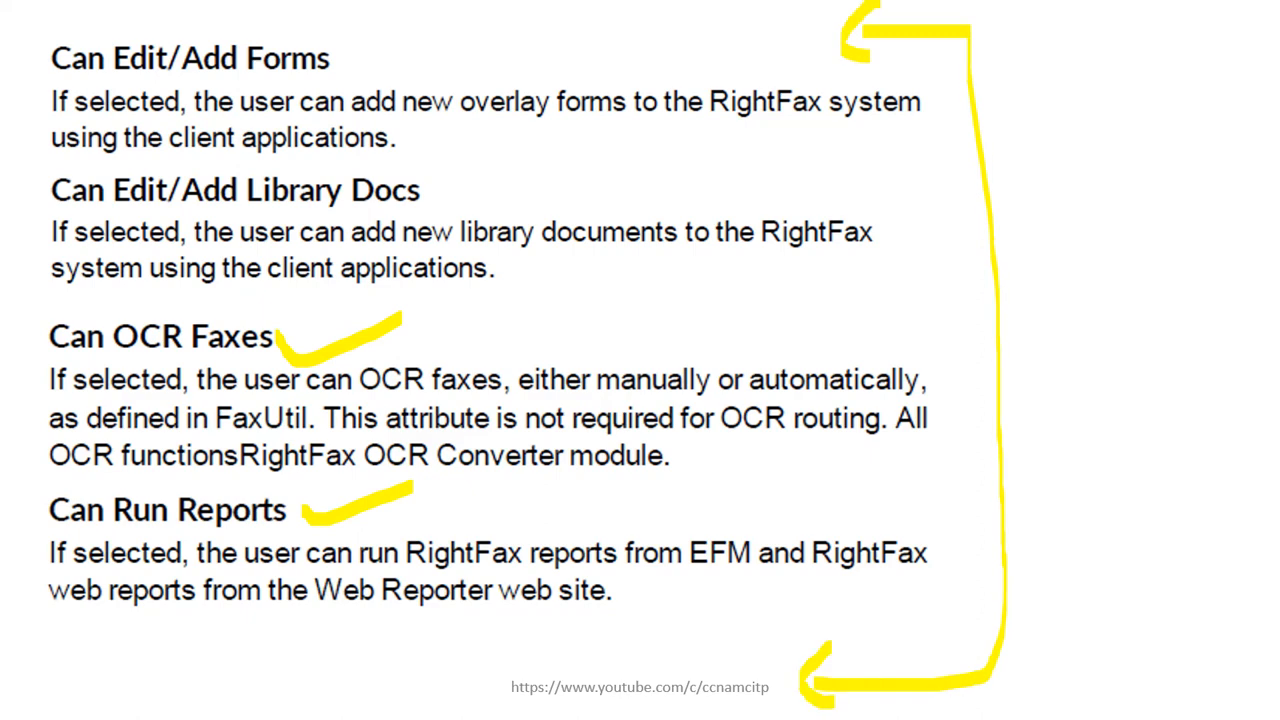
{"action": "key", "text": "super"}
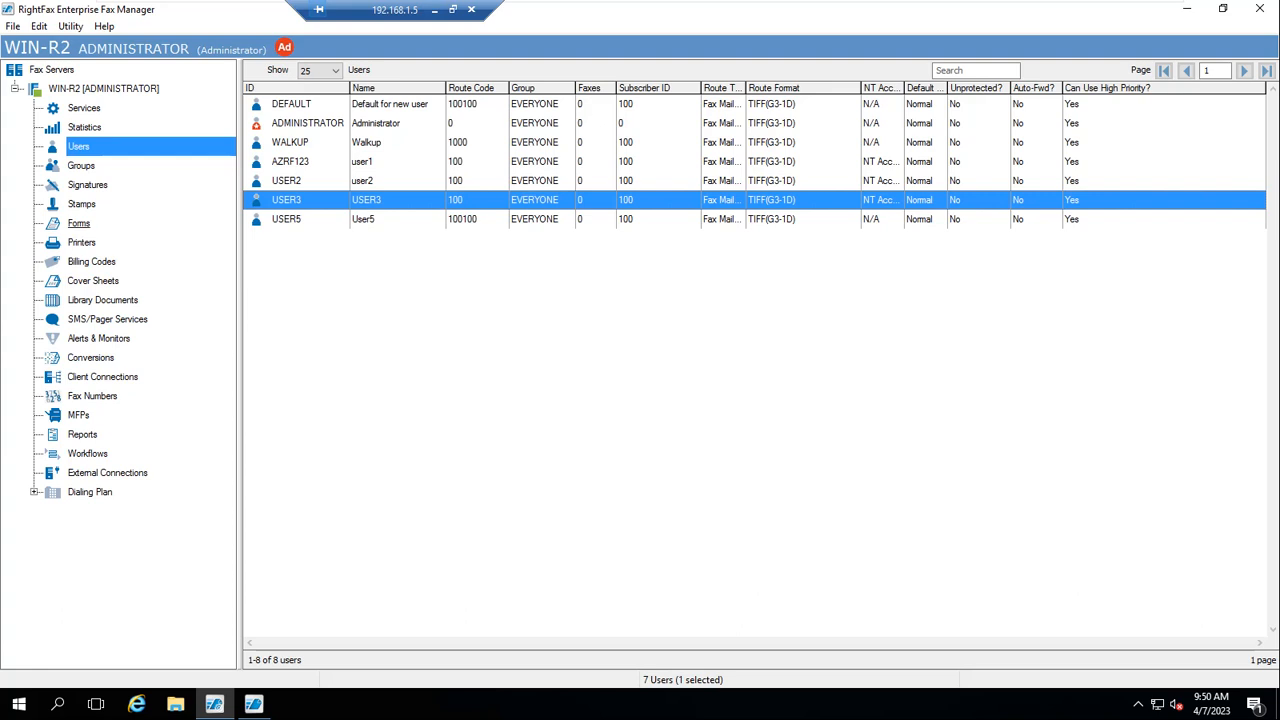
Open FaxUtil, find user3 by User ID, and open USER3's All fax folder
{"action": "left_click", "coordinate": [253, 704]}
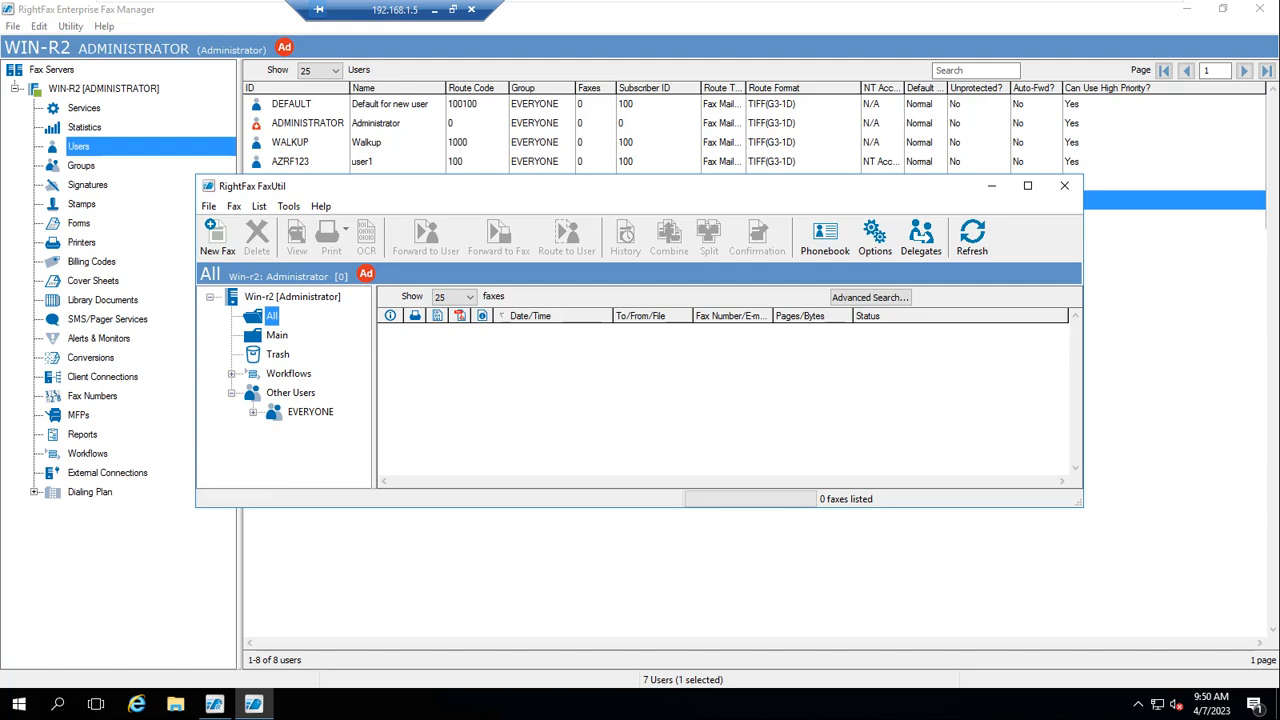
{"action": "left_click", "coordinate": [288, 206]}
{"action": "left_click", "coordinate": [323, 341]}
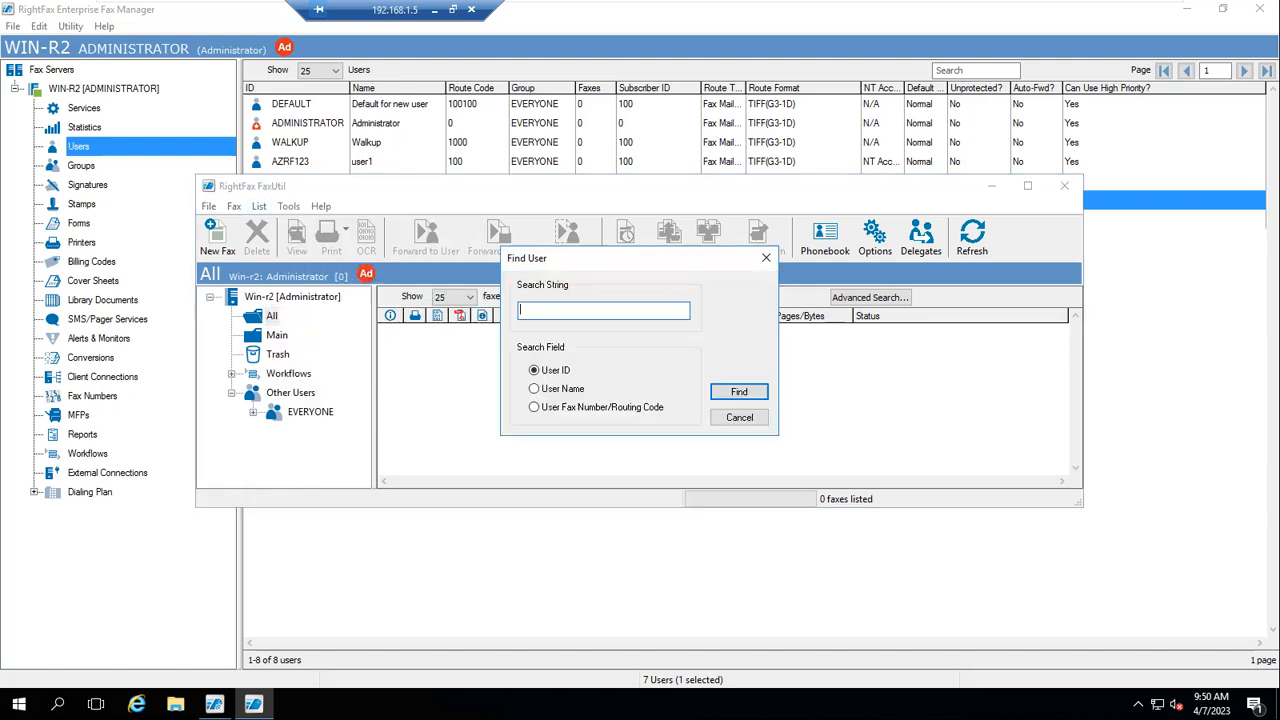
{"action": "type", "text": "user3"}
{"action": "key", "text": "Return"}
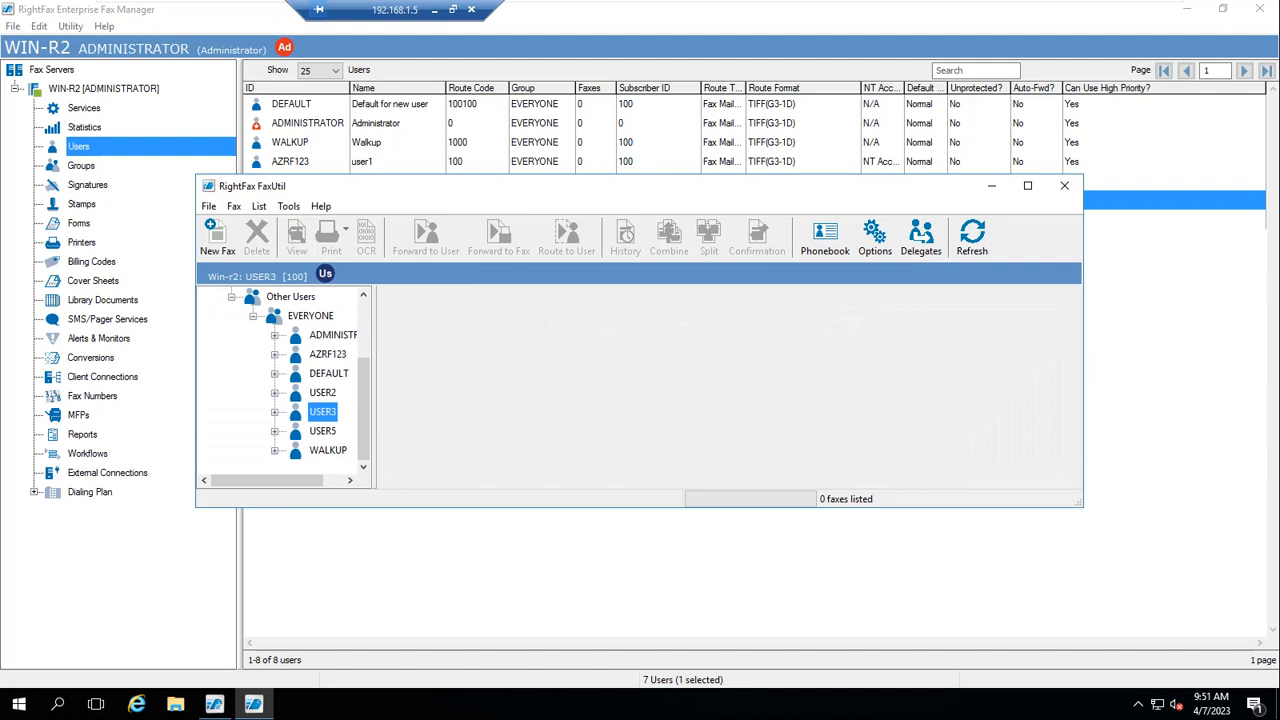
{"action": "left_click", "coordinate": [337, 393]}
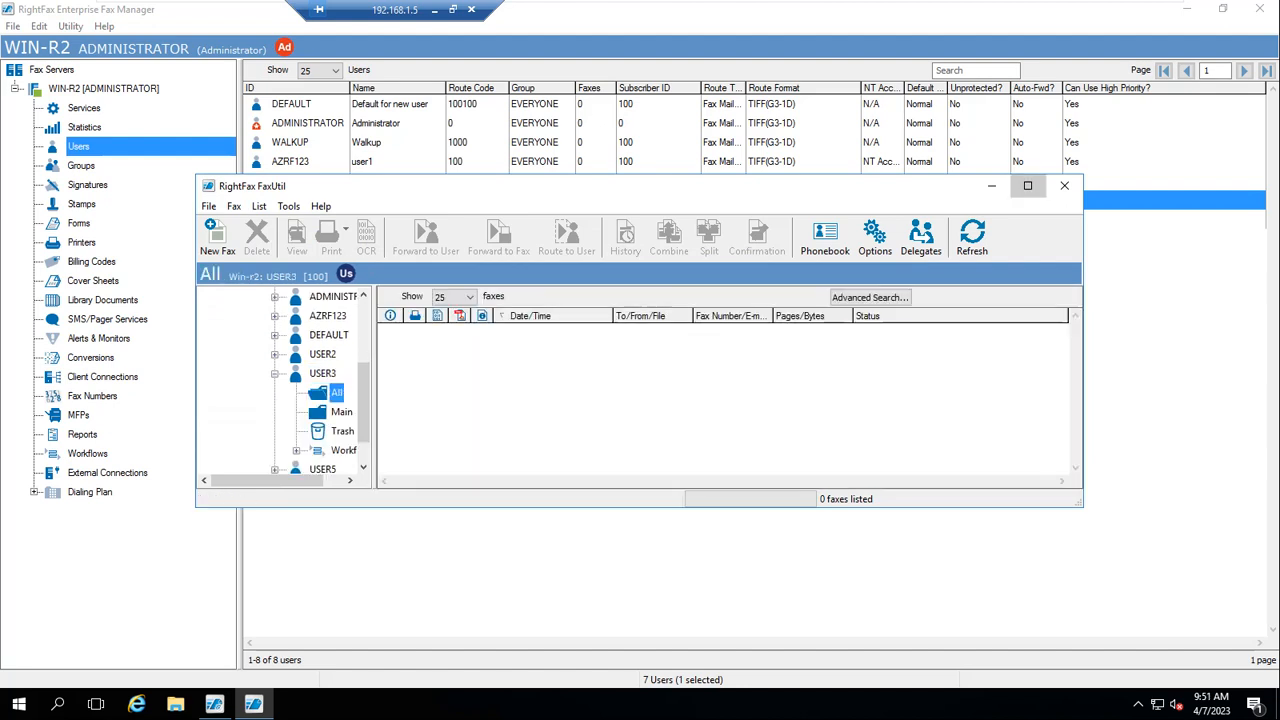
Start a new fax as USER3, review the Cover Sheet Notes, Attachments and More Options tabs, and cancel
{"action": "left_click", "coordinate": [1028, 186]}
{"action": "left_click", "coordinate": [21, 57]}
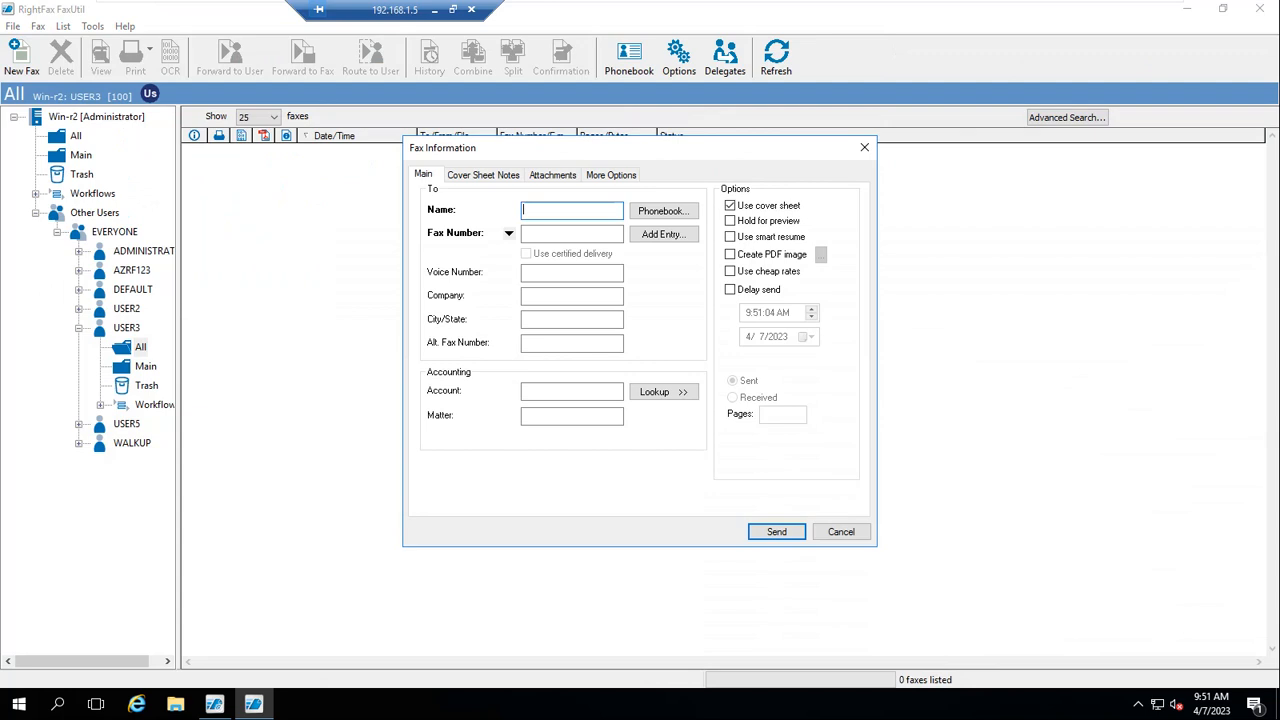
{"action": "left_click", "coordinate": [483, 175]}
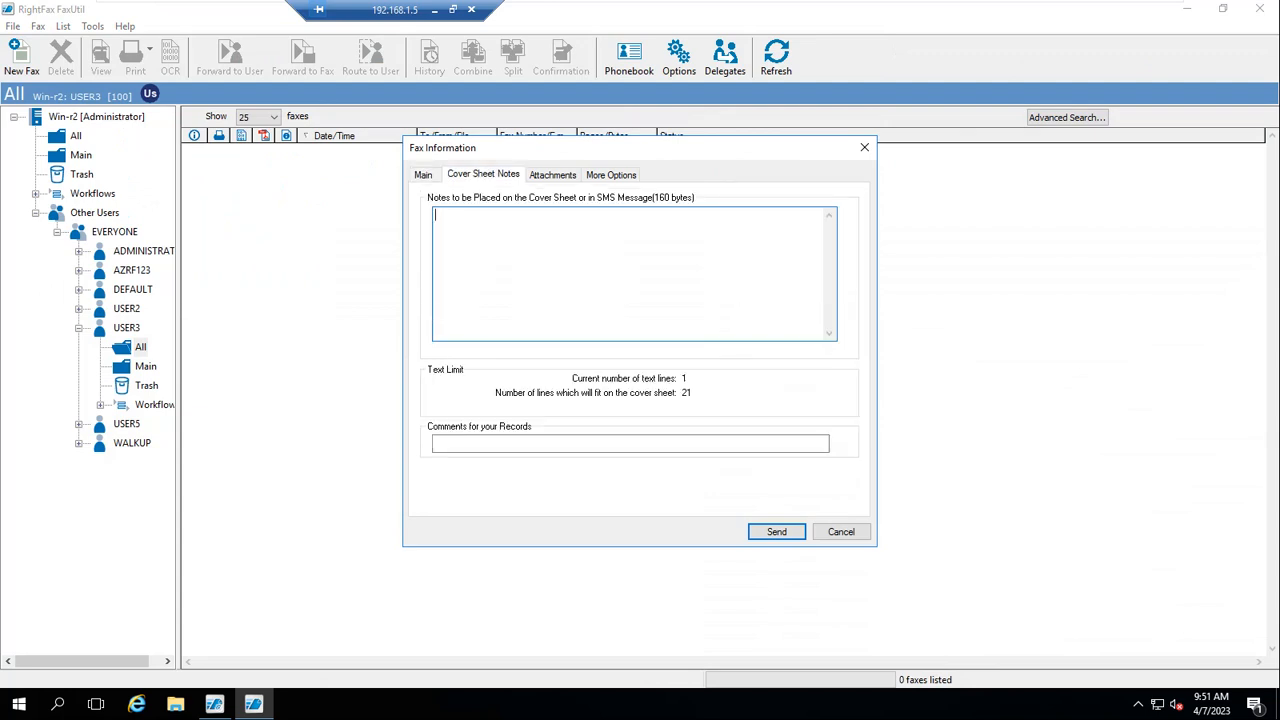
{"action": "left_click", "coordinate": [553, 175]}
{"action": "left_click", "coordinate": [611, 175]}
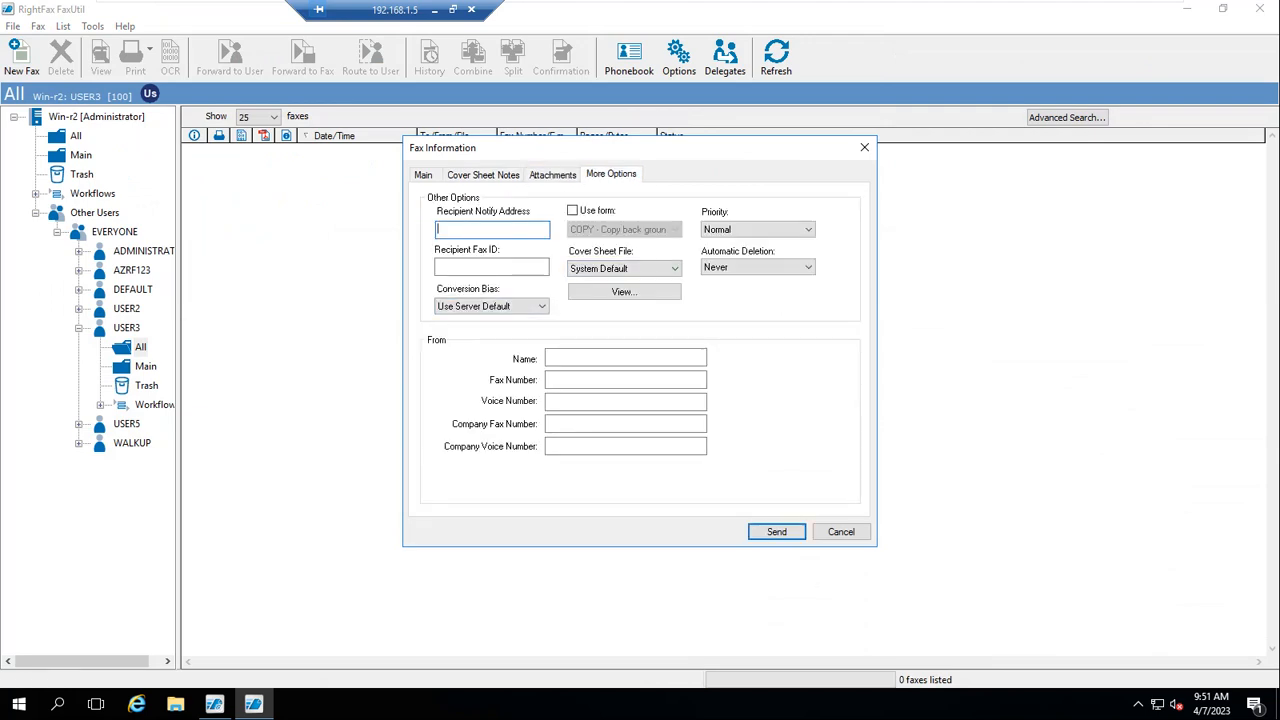
{"action": "left_click", "coordinate": [841, 531]}
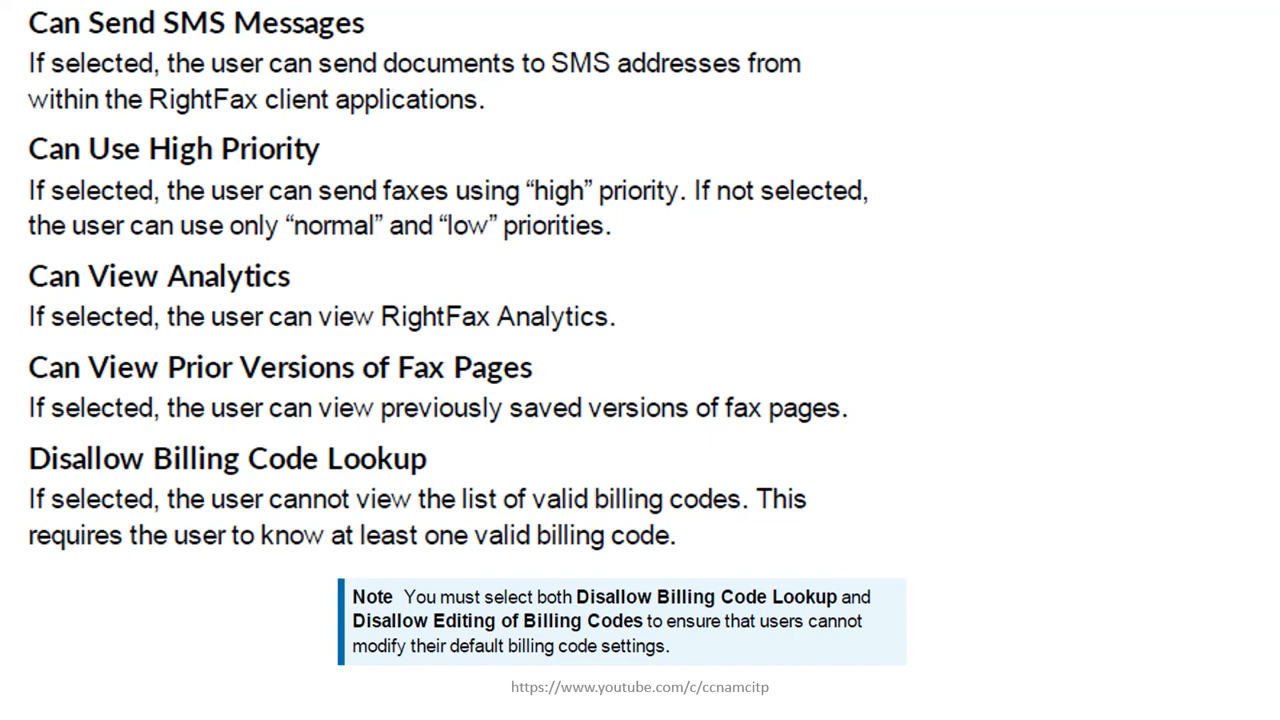
{"action": "mouse_move", "coordinate": [396, 14]}
{"action": "left_mouse_down"}
{"action": "mouse_move", "coordinate": [399, 28]}
{"action": "mouse_move", "coordinate": [533, 22]}
{"action": "left_mouse_up"}
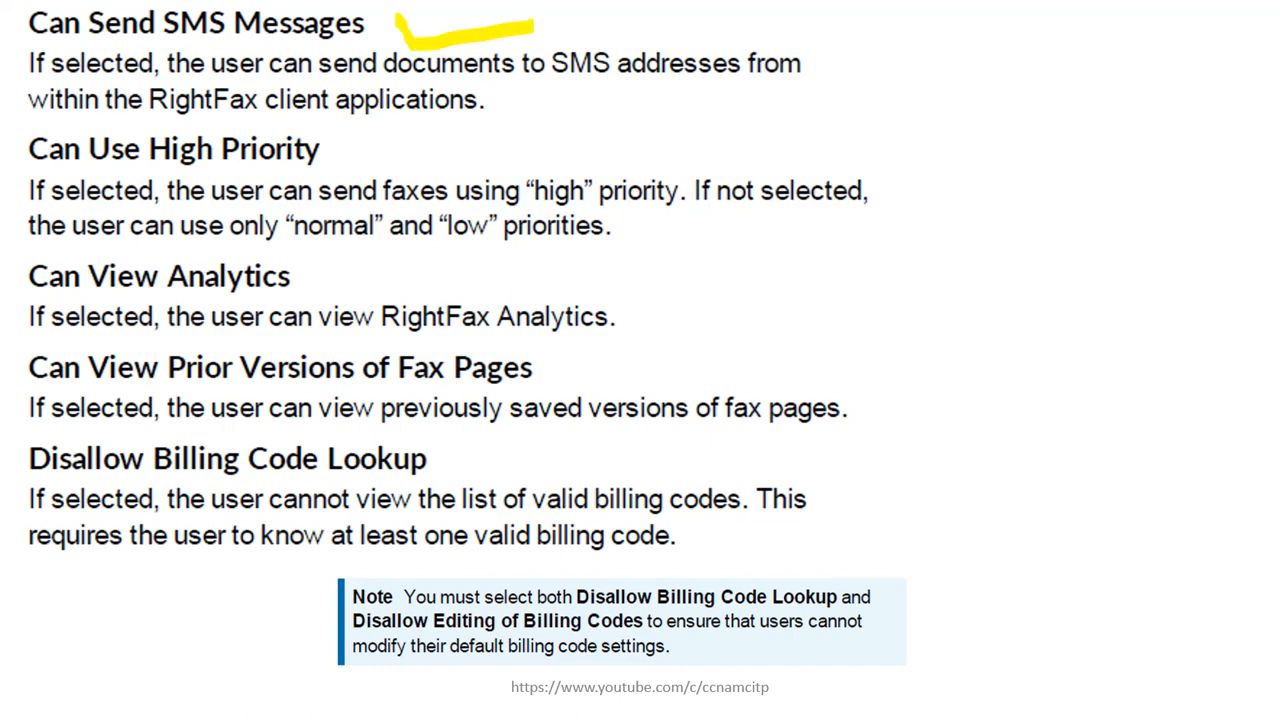
{"action": "mouse_move", "coordinate": [339, 141]}
{"action": "left_mouse_down"}
{"action": "mouse_move", "coordinate": [346, 164]}
{"action": "mouse_move", "coordinate": [484, 118]}
{"action": "left_mouse_up"}
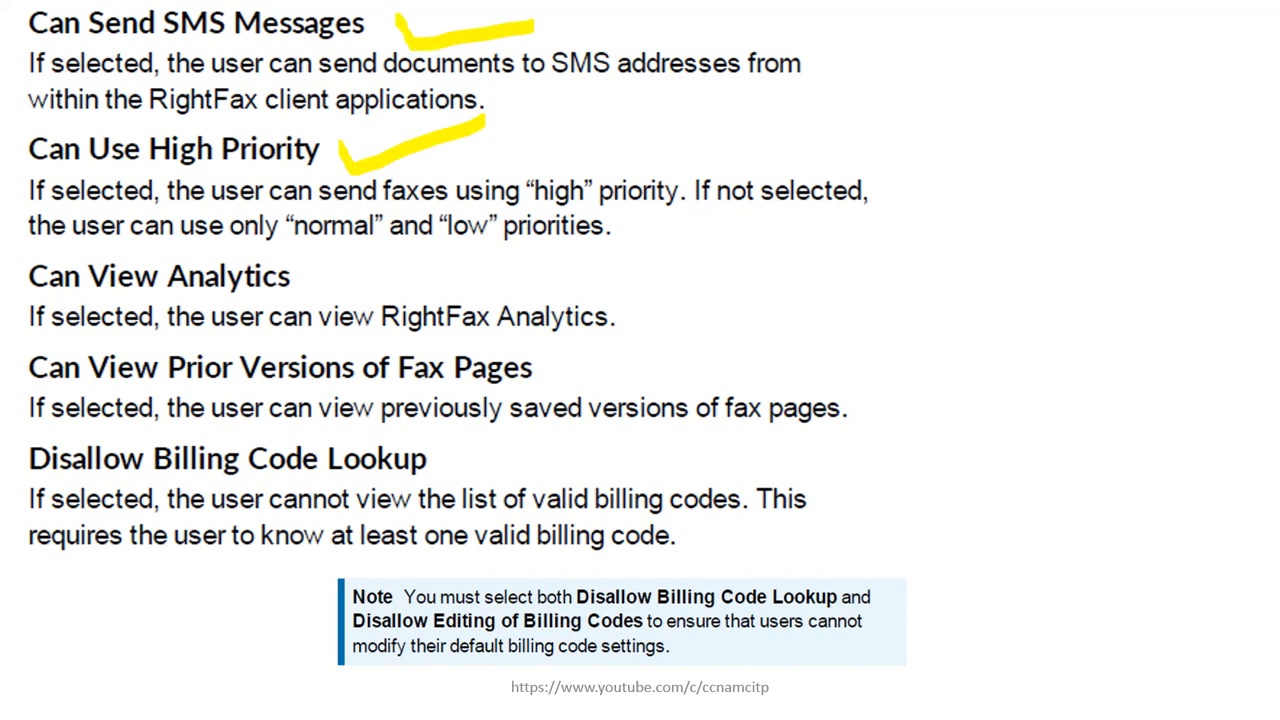
{"action": "left_click_drag", "start_coordinate": [310, 266], "coordinate": [397, 256]}
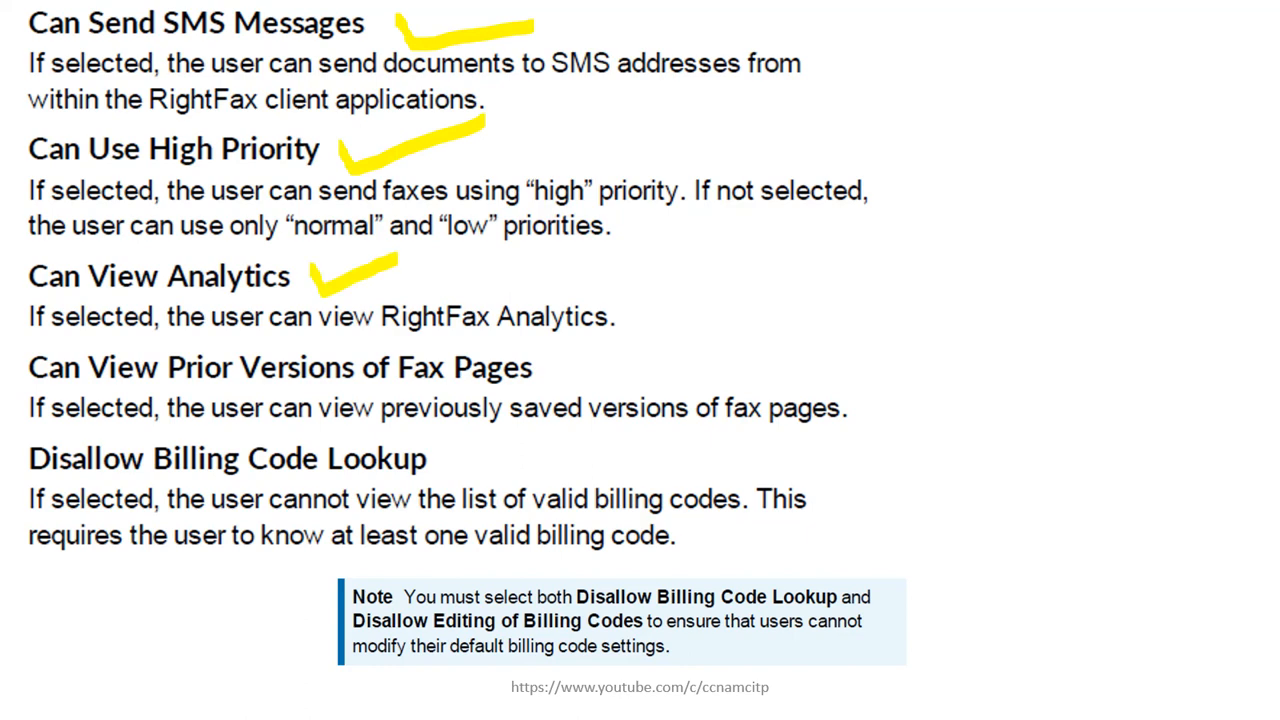
{"action": "left_click_drag", "start_coordinate": [570, 362], "coordinate": [748, 314]}
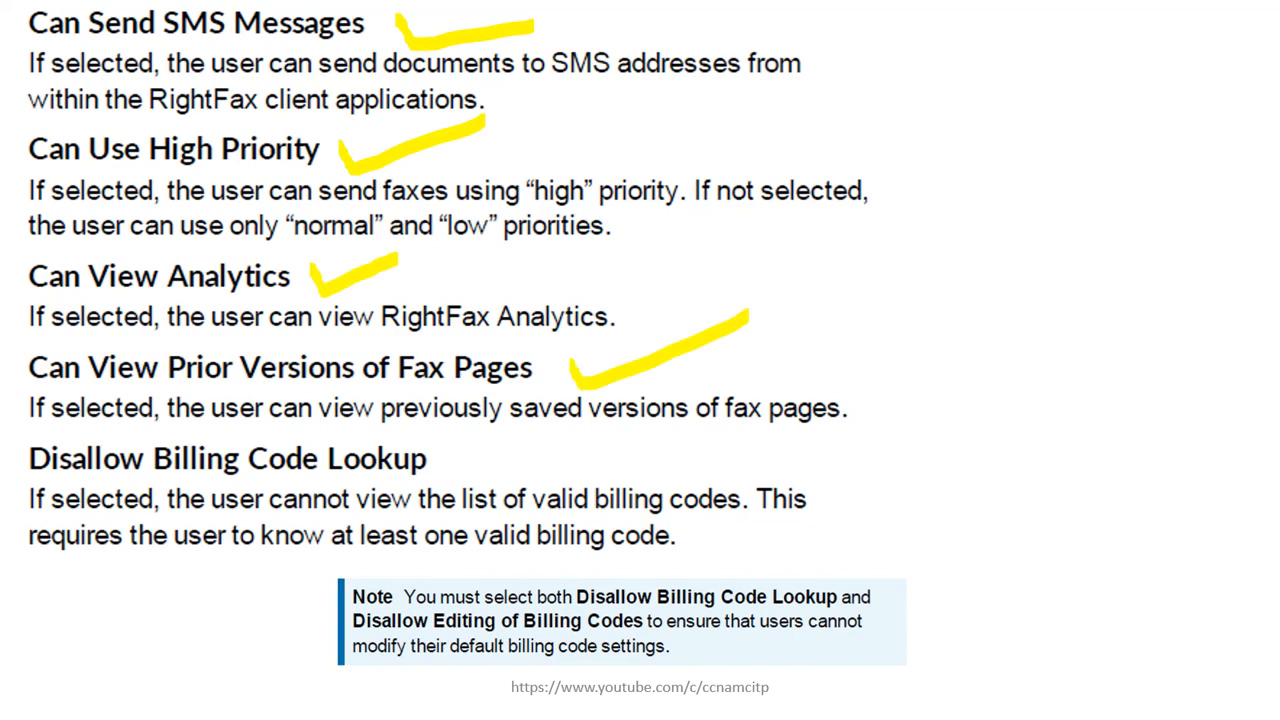
{"action": "mouse_move", "coordinate": [451, 452]}
{"action": "left_mouse_down"}
{"action": "mouse_move", "coordinate": [462, 480]}
{"action": "mouse_move", "coordinate": [503, 418]}
{"action": "left_mouse_up"}
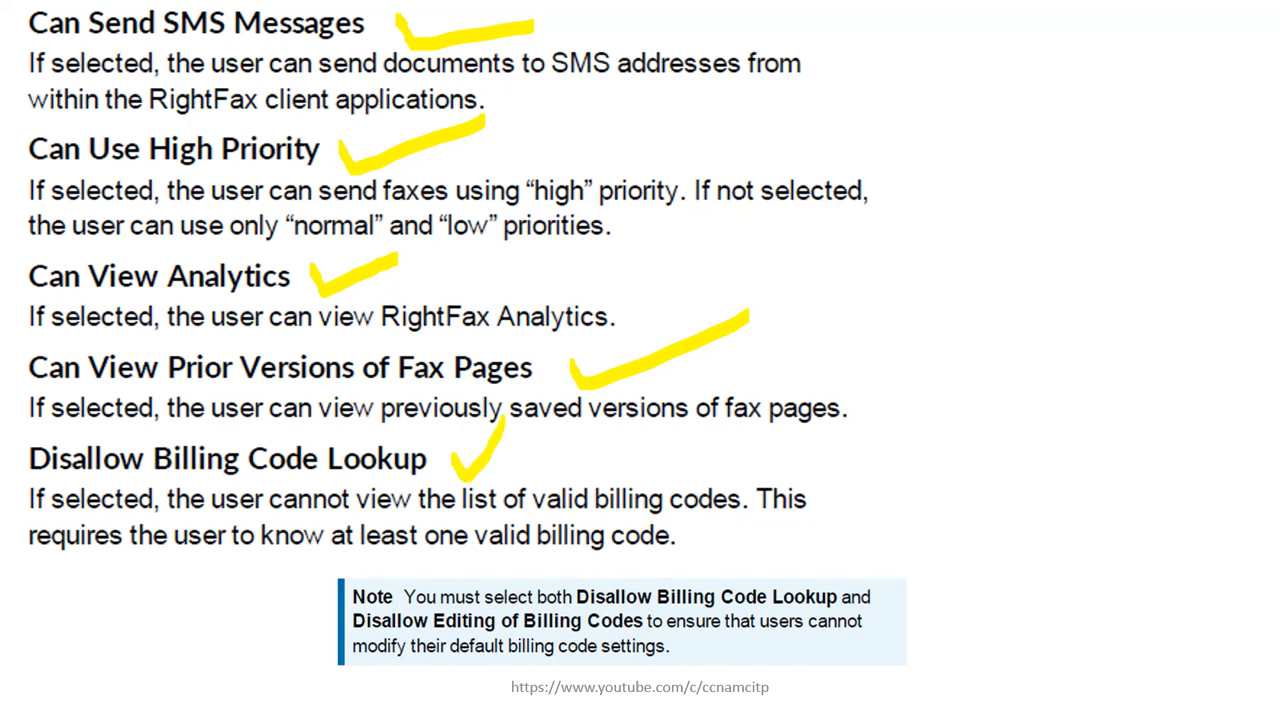
{"action": "key", "text": "super"}
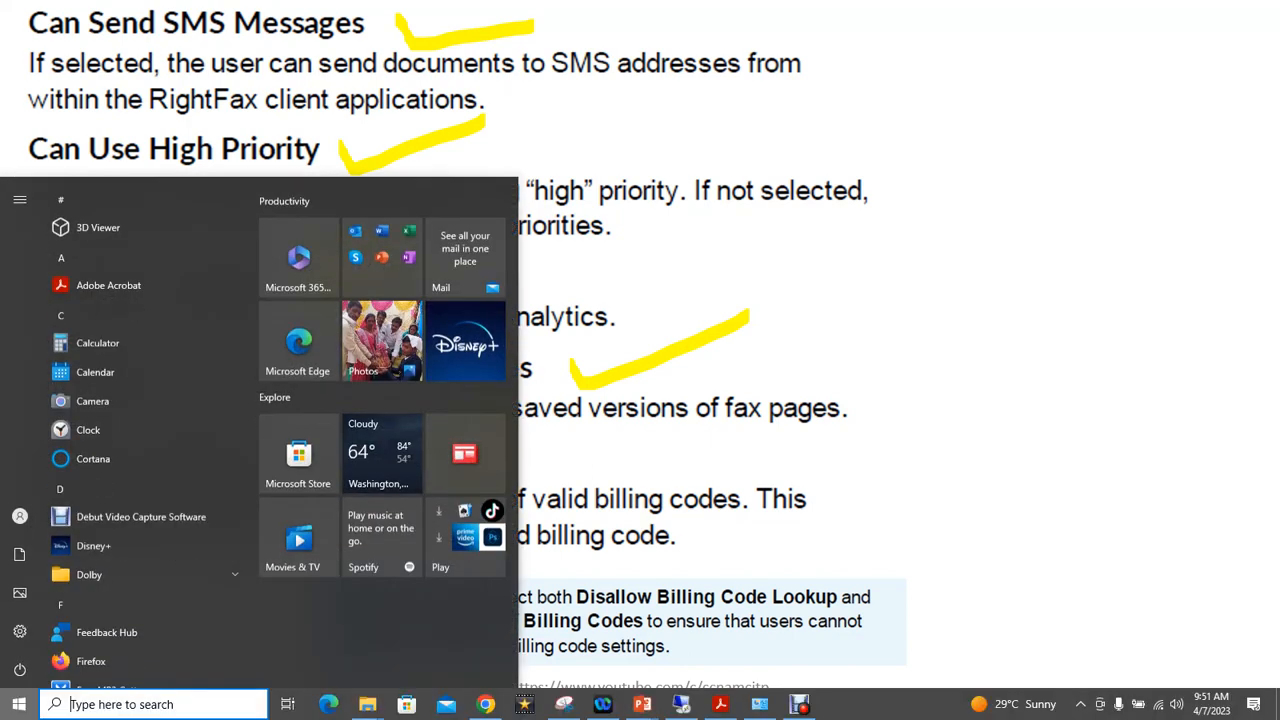
Open USER3's permissions in Enterprise Fax Manager and scroll through the client permissions list
{"action": "left_click", "coordinate": [682, 705]}
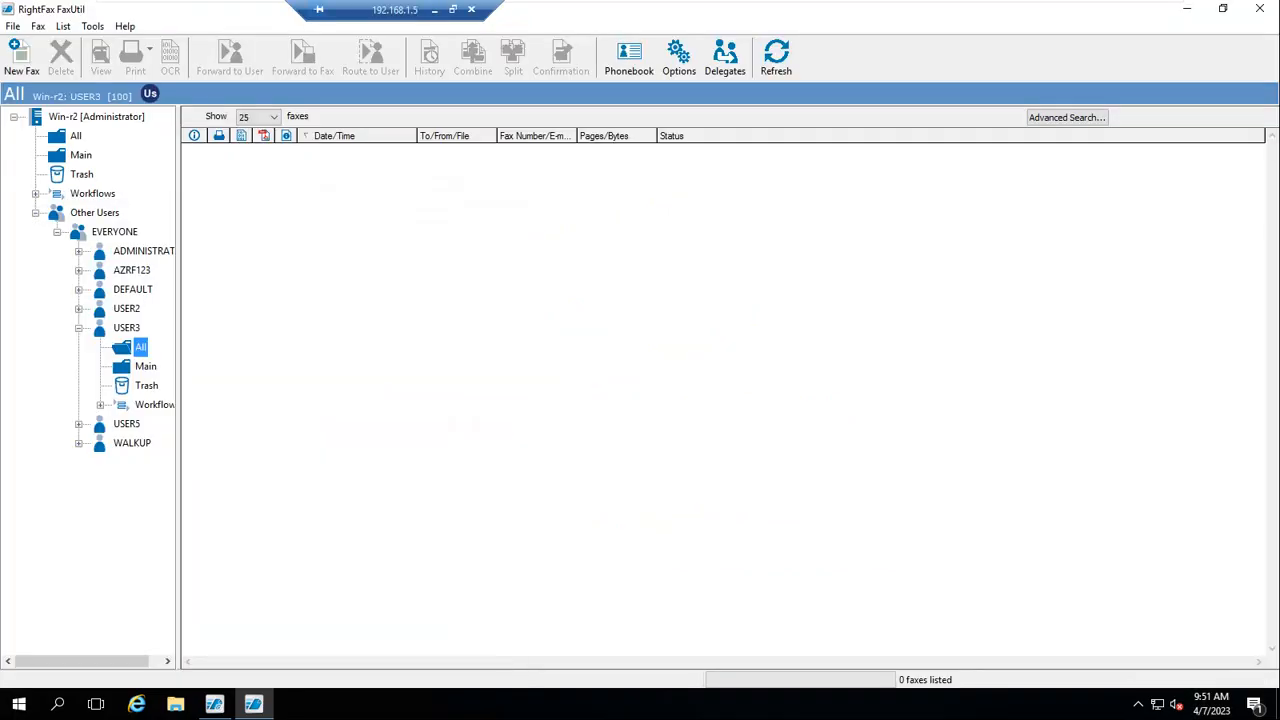
{"action": "left_click", "coordinate": [214, 704]}
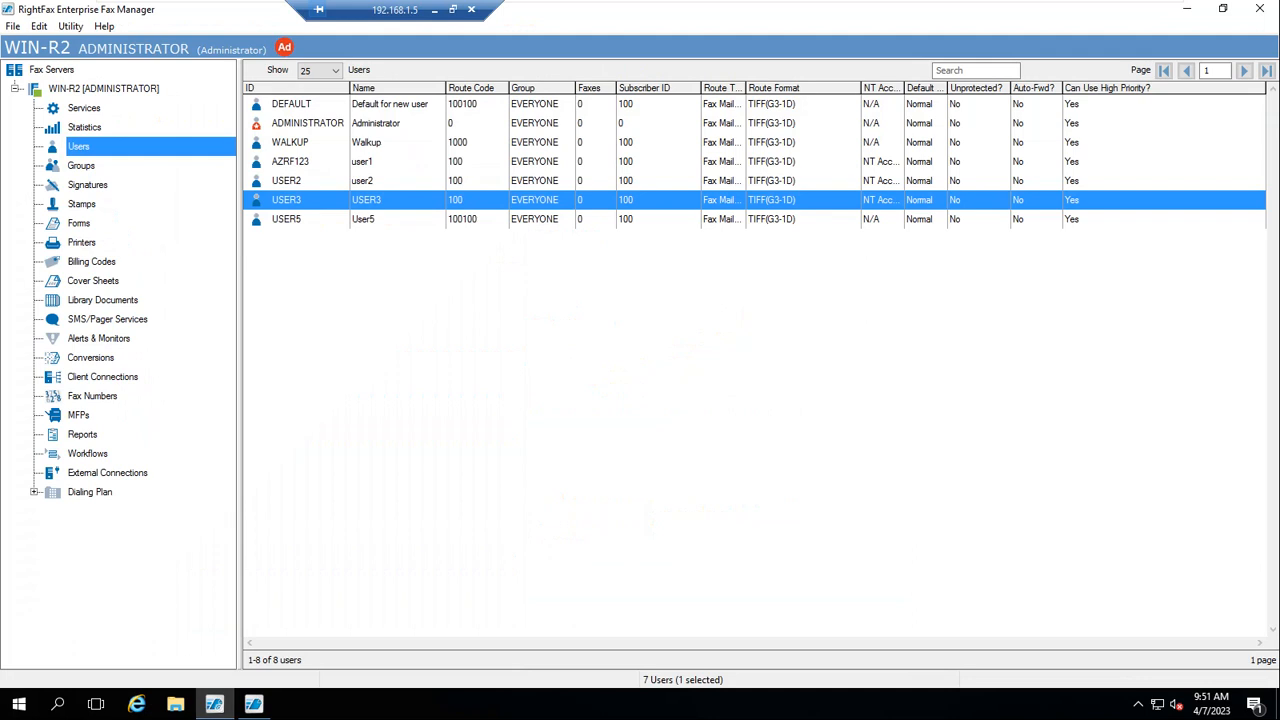
{"action": "double_click", "coordinate": [400, 200]}
{"action": "left_click", "coordinate": [369, 148]}
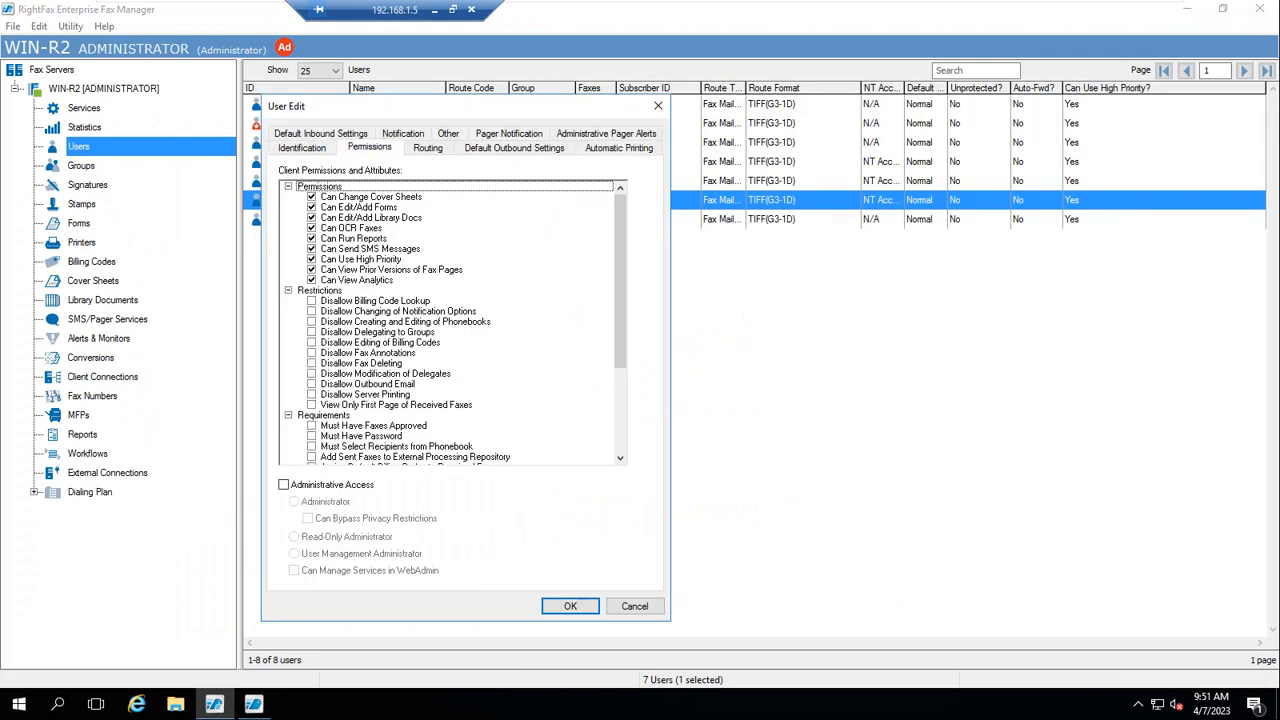
{"action": "scroll", "coordinate": [452, 320], "scroll_direction": "down", "scroll_amount": 2}
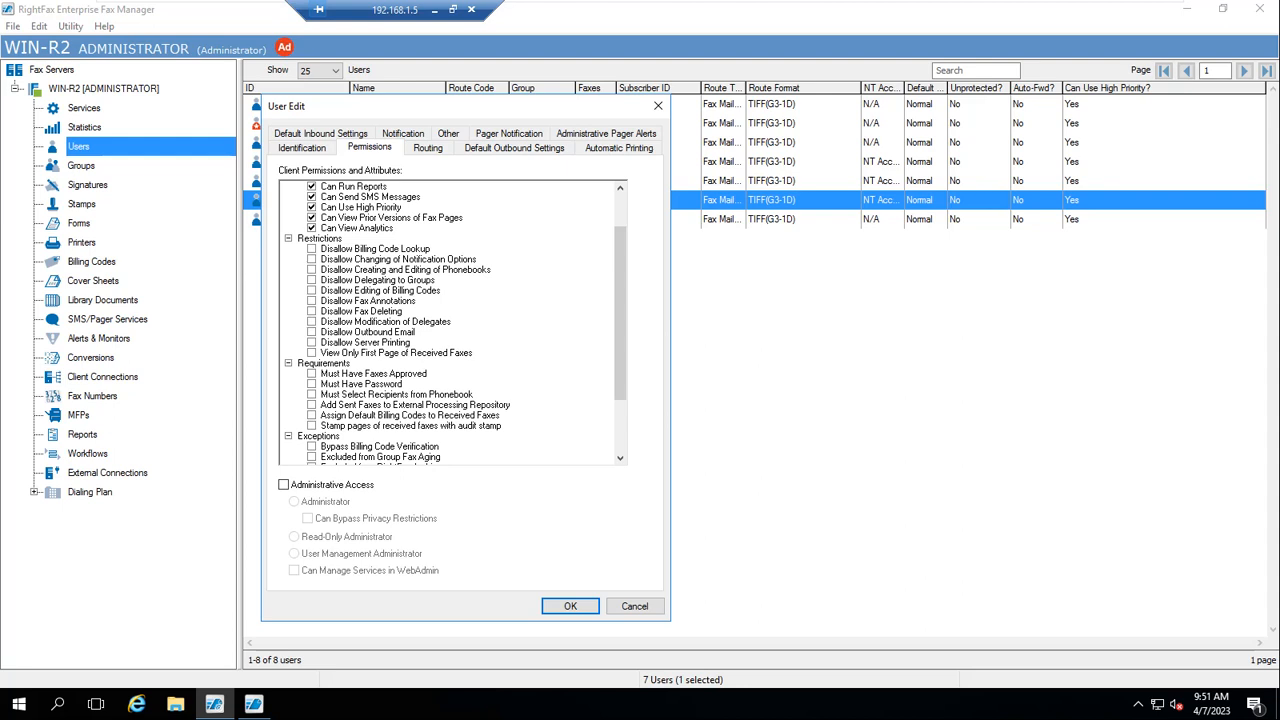
{"action": "key", "text": "super"}
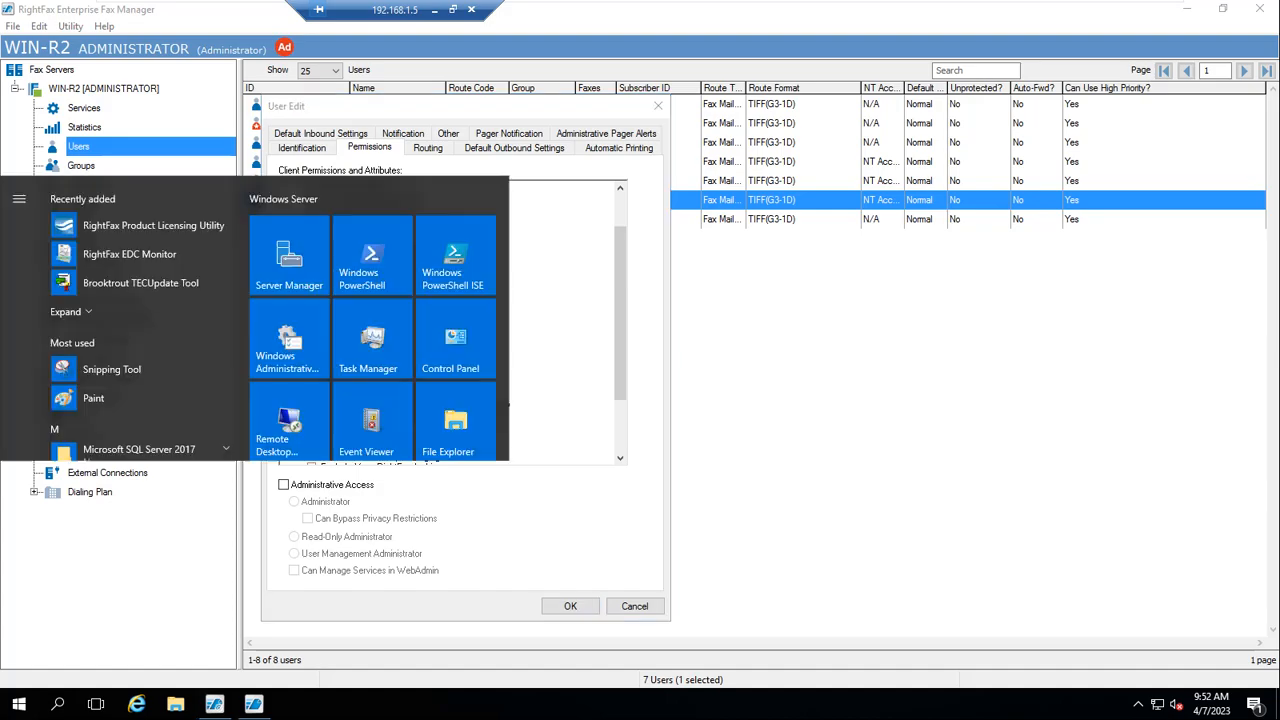
{"action": "key", "text": "super"}
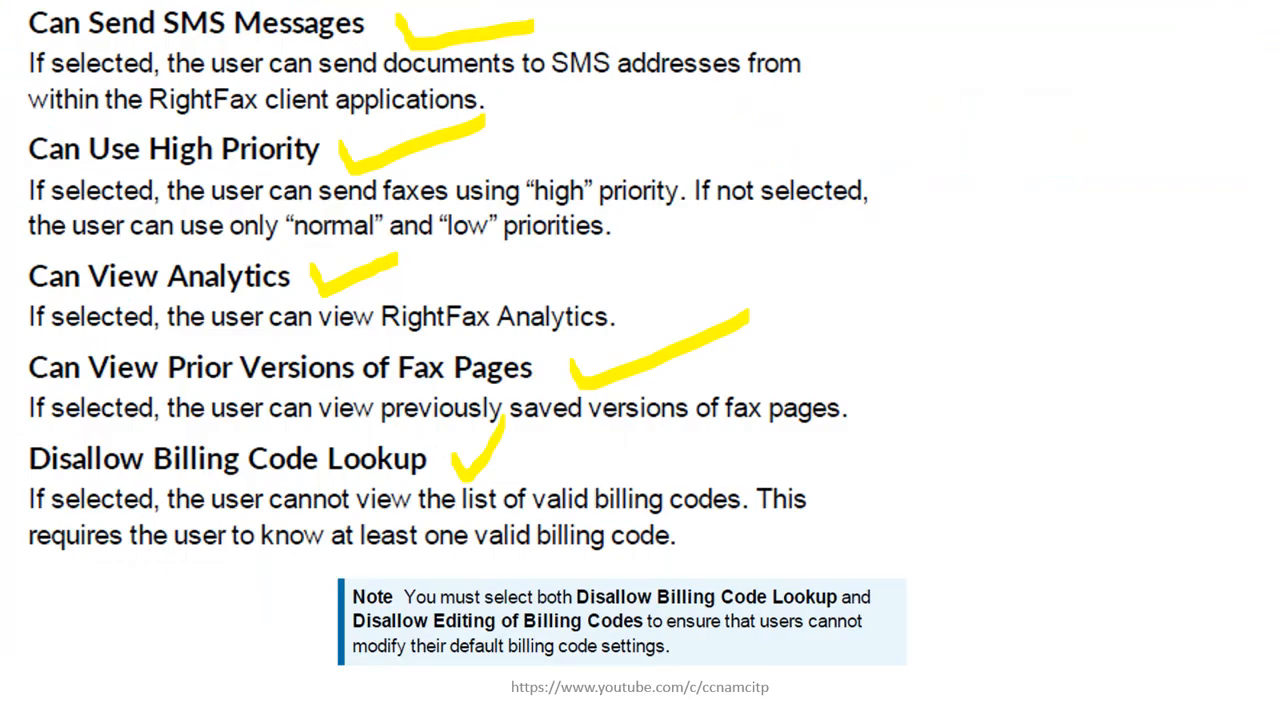